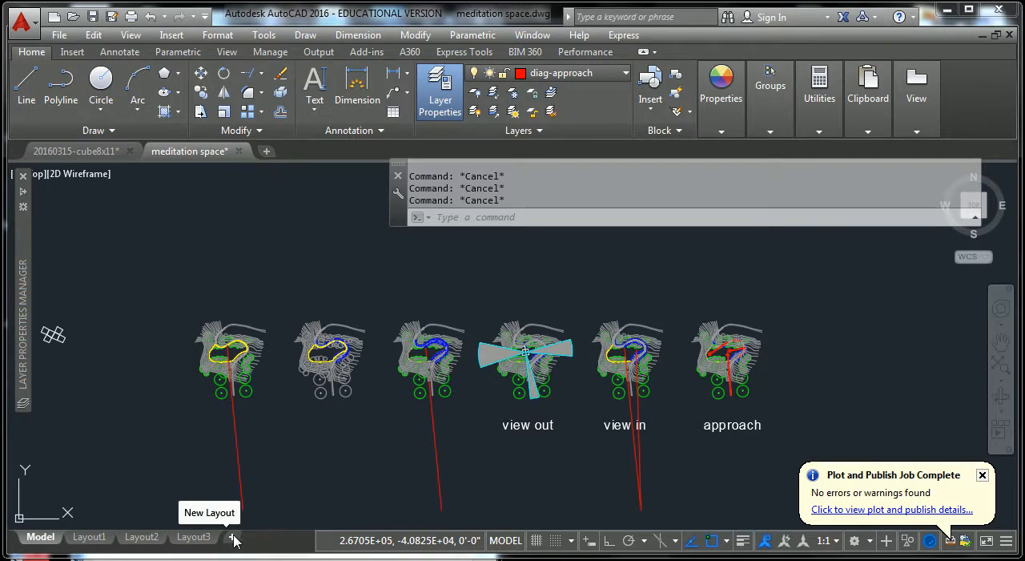
# Create a new layout and open its paper-space sheet.
pyautogui.click(233, 538)
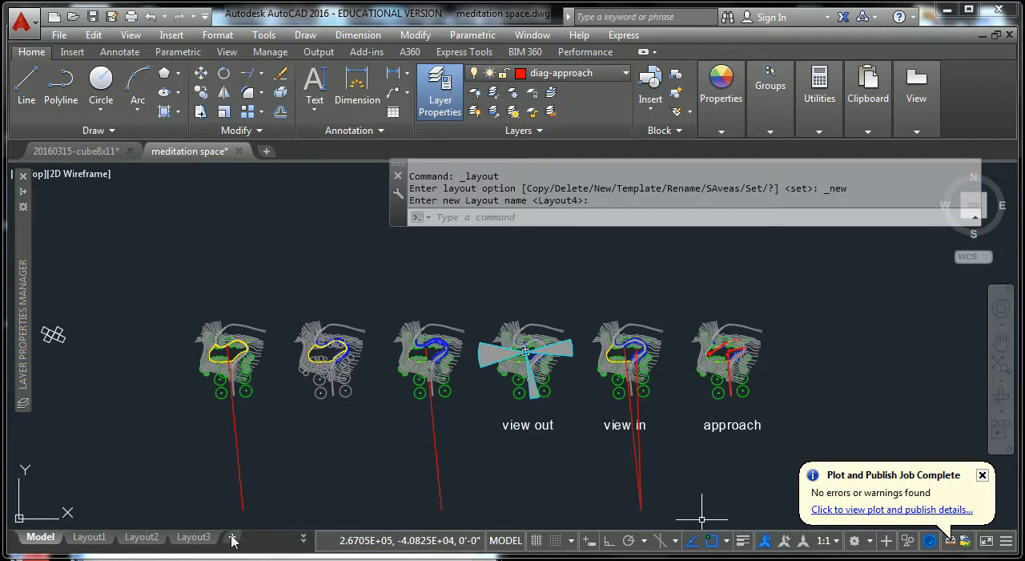
pyautogui.press('Escape')
pyautogui.press('Escape')
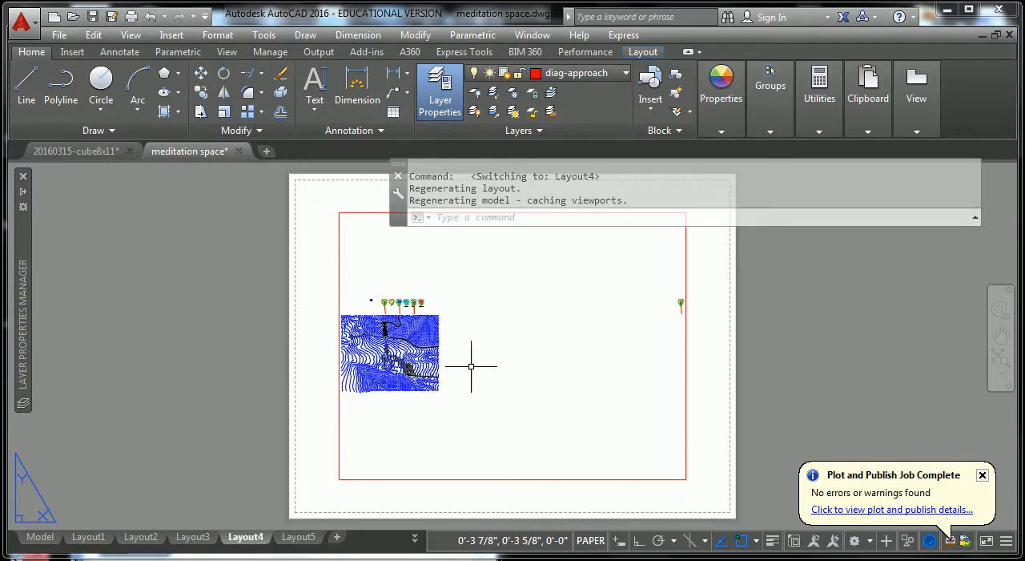
# Activate the new layout's viewport, enlarge the row of site diagrams until one diagram fills the frame, and return to paper space.
pyautogui.doubleClick(488, 343)
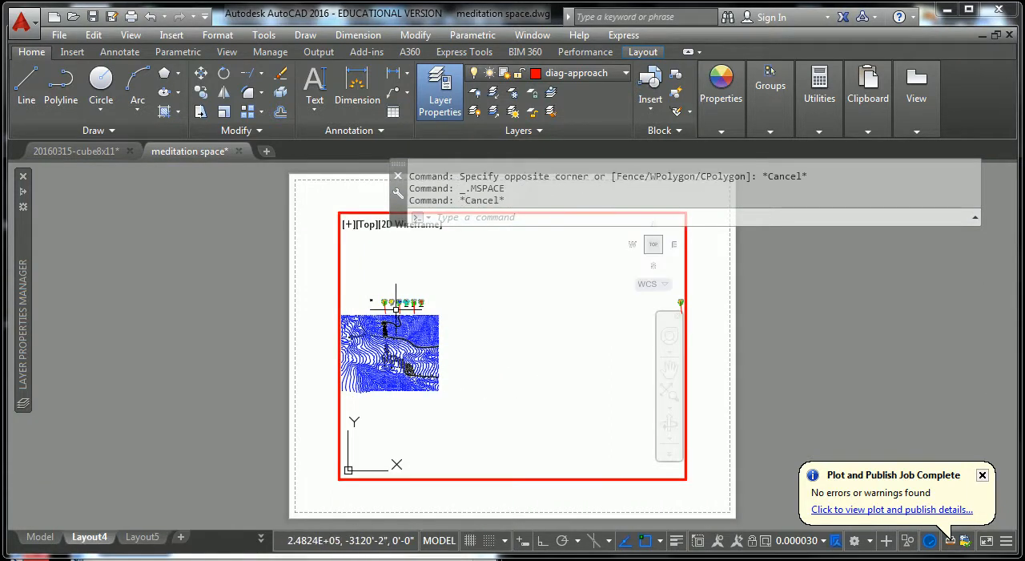
pyautogui.scroll(10, 396, 308)
pyautogui.scroll(4, 516, 364)
pyautogui.scroll(2, 568, 388)
pyautogui.moveTo(568, 389); pyautogui.dragTo(606, 371, button='middle')
pyautogui.press('Escape')
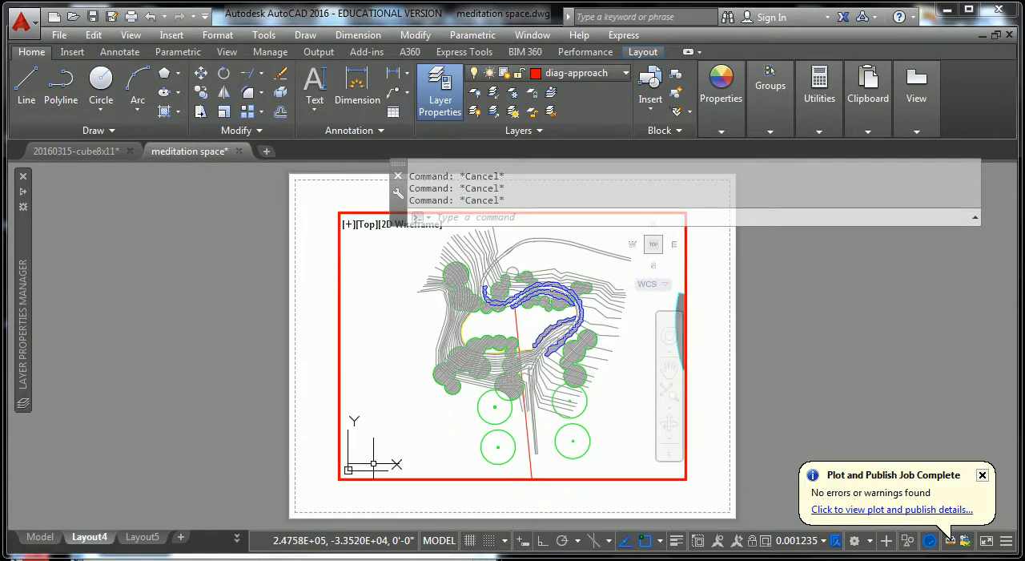
pyautogui.doubleClick(716, 487)
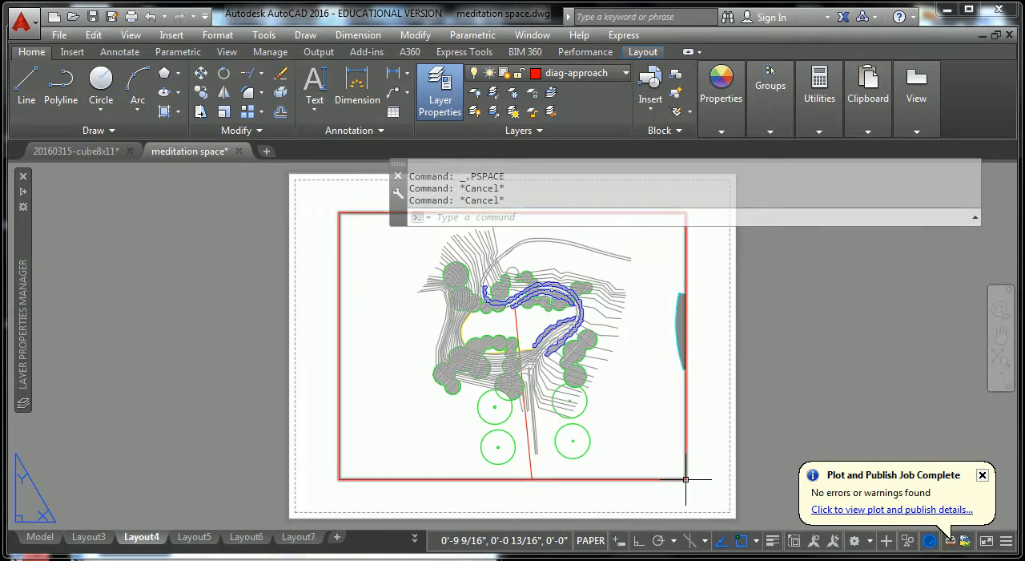
pyautogui.click(685, 479)
pyautogui.press('Escape')
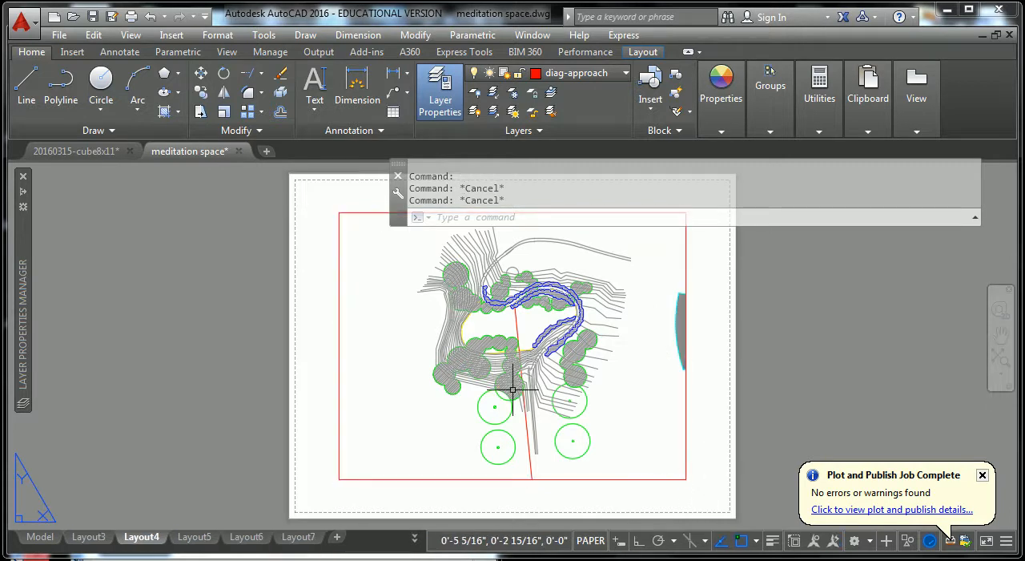
# Shift the model view inside the viewport to centre the view-out diagram with its three cyan cones, keeping the same scale, and return to paper space.
pyautogui.moveTo(545, 342); pyautogui.dragTo(366, 387, button='middle')
pyautogui.doubleClick(519, 359)
pyautogui.moveTo(468, 395); pyautogui.dragTo(355, 392, button='middle')
pyautogui.moveTo(445, 401); pyautogui.dragTo(425, 393, button='middle')
pyautogui.doubleClick(707, 413)
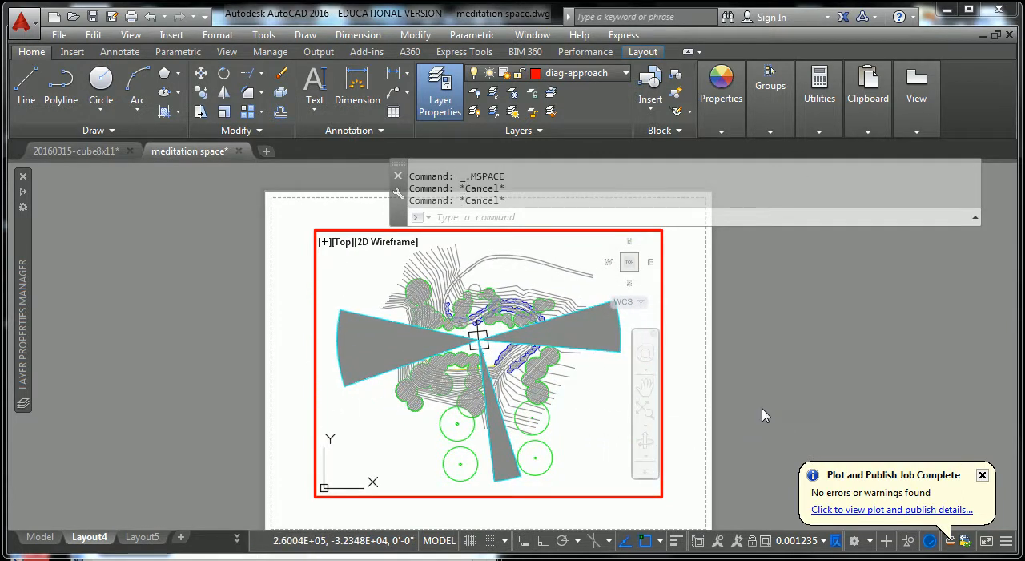
pyautogui.moveTo(707, 414); pyautogui.dragTo(570, 418, button='middle')
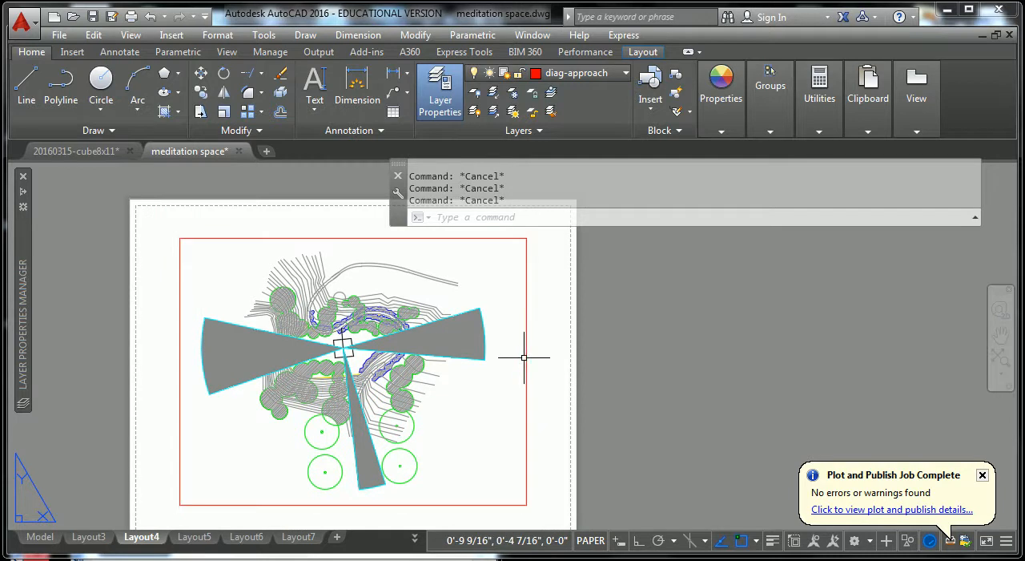
# Assign the viewport border to the viewport layer.
pyautogui.click(526, 357)
pyautogui.click(622, 74)
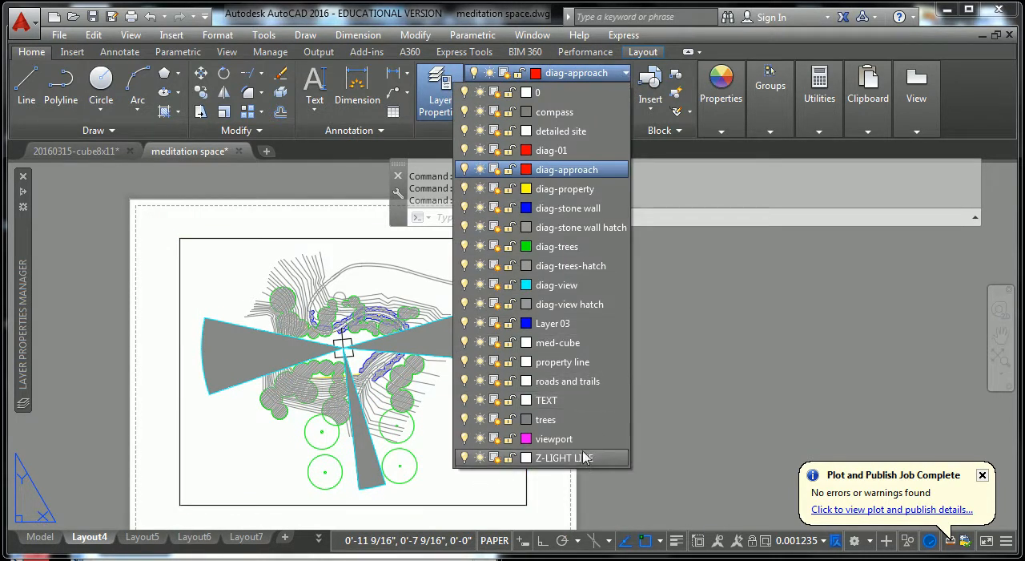
pyautogui.click(581, 437)
pyautogui.press('Escape')
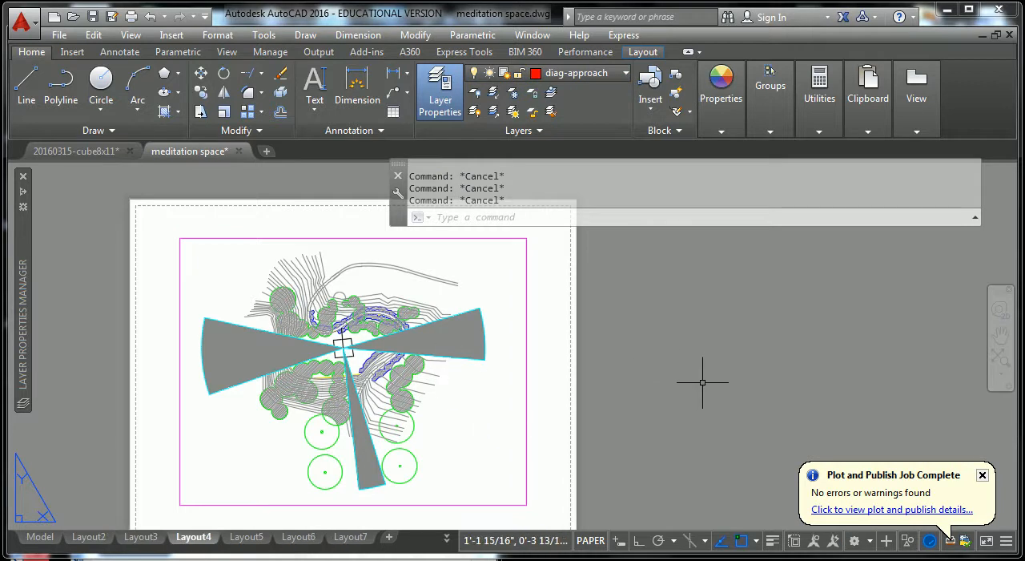
# Draw an 11 by 8.5 inch rectangle around the sheet, starting from the paper's lower-left corner.
pyautogui.scroll(-2, 700, 382)
pyautogui.moveTo(699, 382); pyautogui.dragTo(579, 360, button='middle')
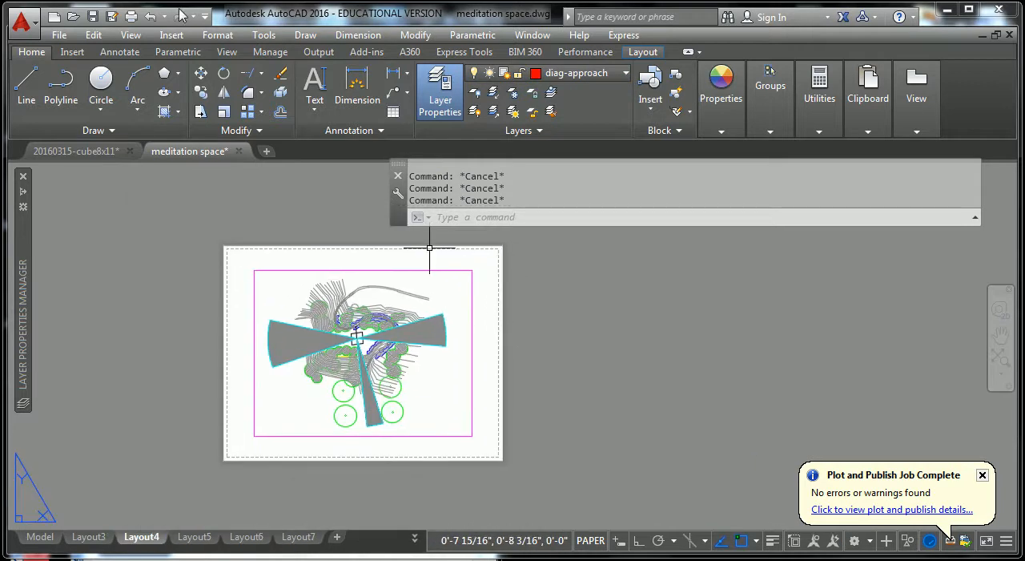
pyautogui.click(178, 73)
pyautogui.click(153, 101)
pyautogui.scroll(4, 232, 473)
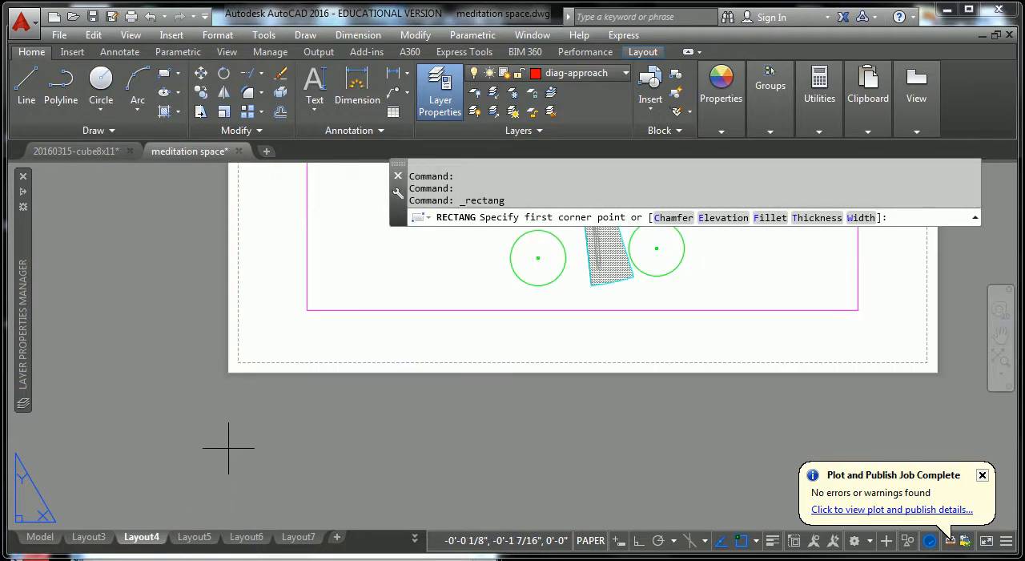
pyautogui.click(228, 371)
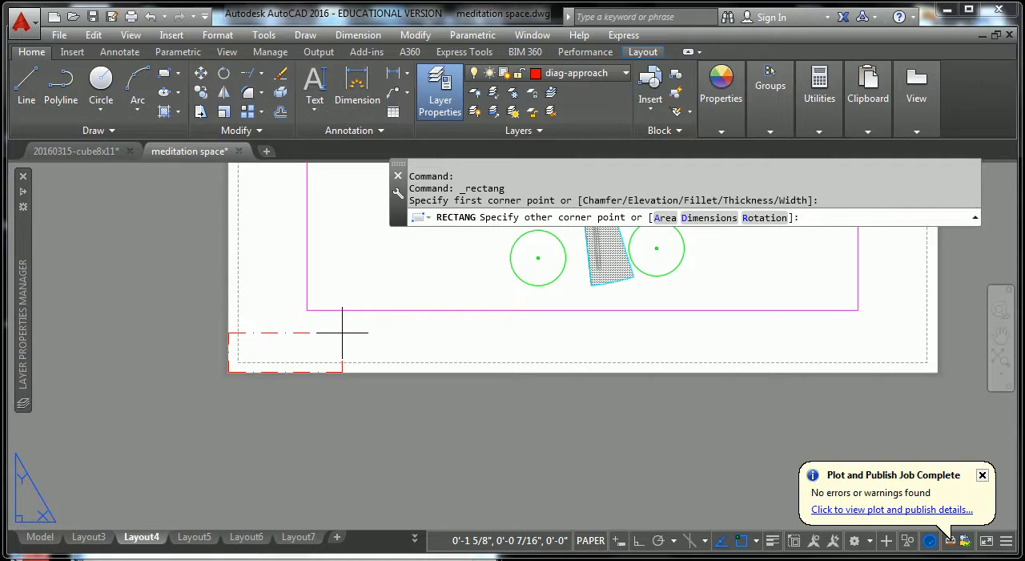
pyautogui.press('F8')
pyautogui.write('@')
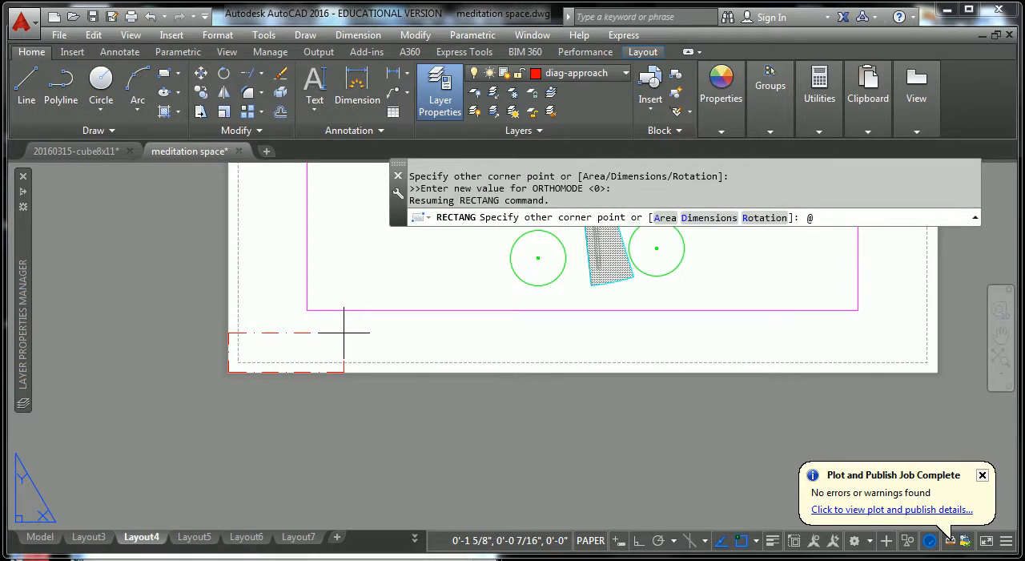
pyautogui.write('11,8.5')
pyautogui.press('Return')
pyautogui.press('Escape')
pyautogui.press('Escape')
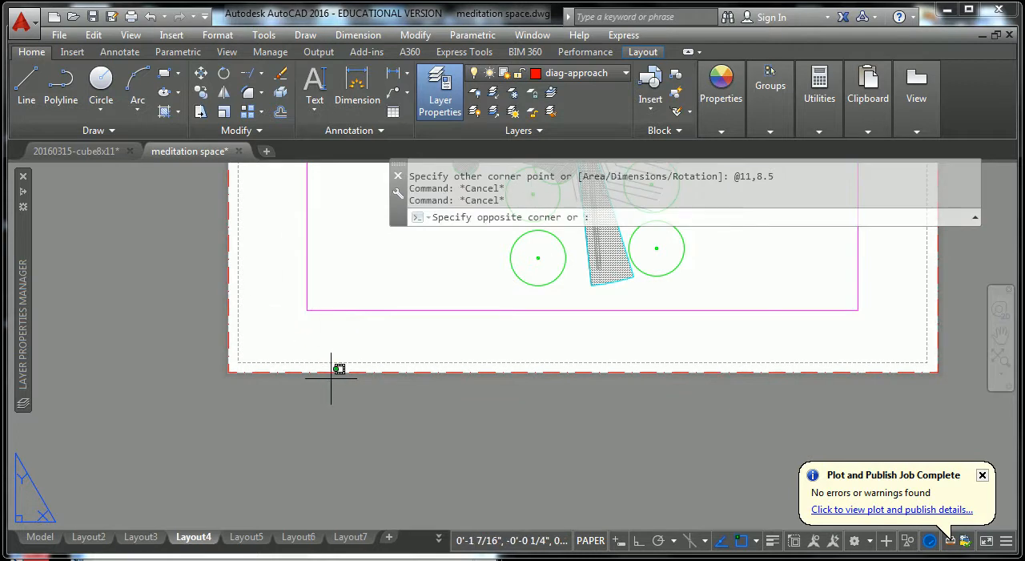
# Move the sheet-outline rectangle from the diag-approach layer to a layer with a continuous black line.
pyautogui.click(331, 369)
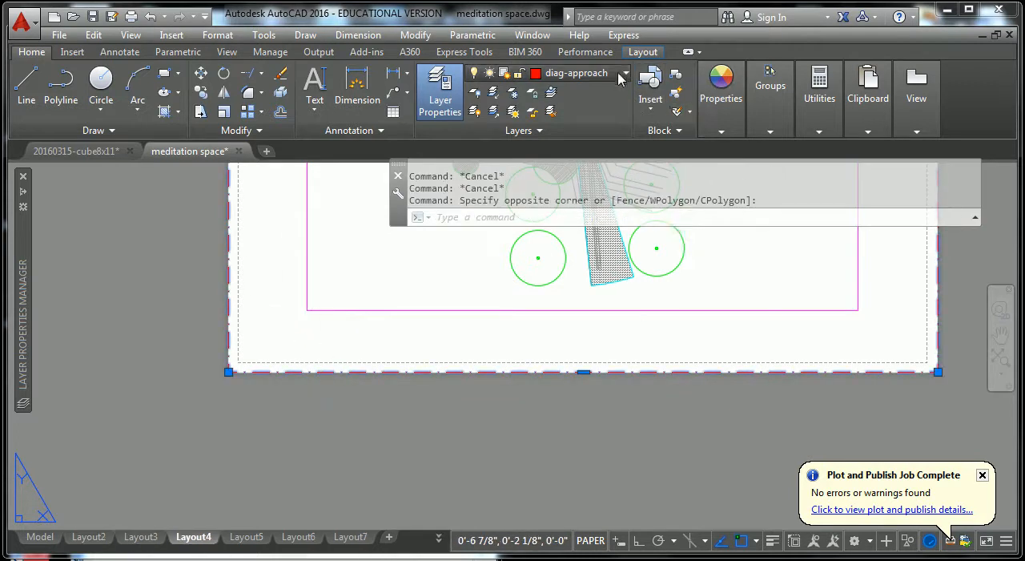
pyautogui.click(623, 76)
pyautogui.press('Escape')
pyautogui.press('Escape')
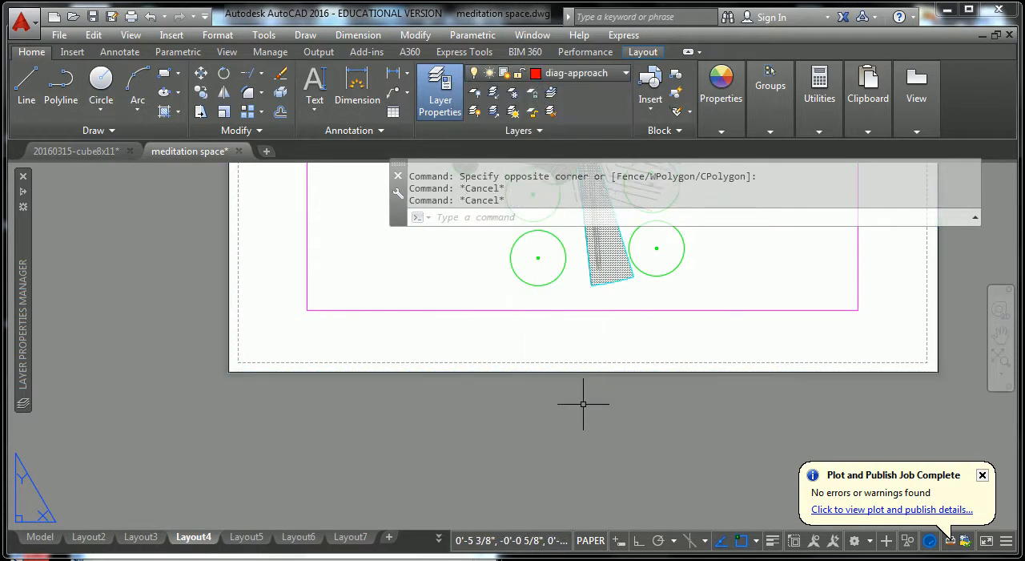
# Copy the sheet outline and its viewport 12 inches straight to the right with Ortho on.
pyautogui.scroll(-6, 483, 455)
pyautogui.press('Escape')
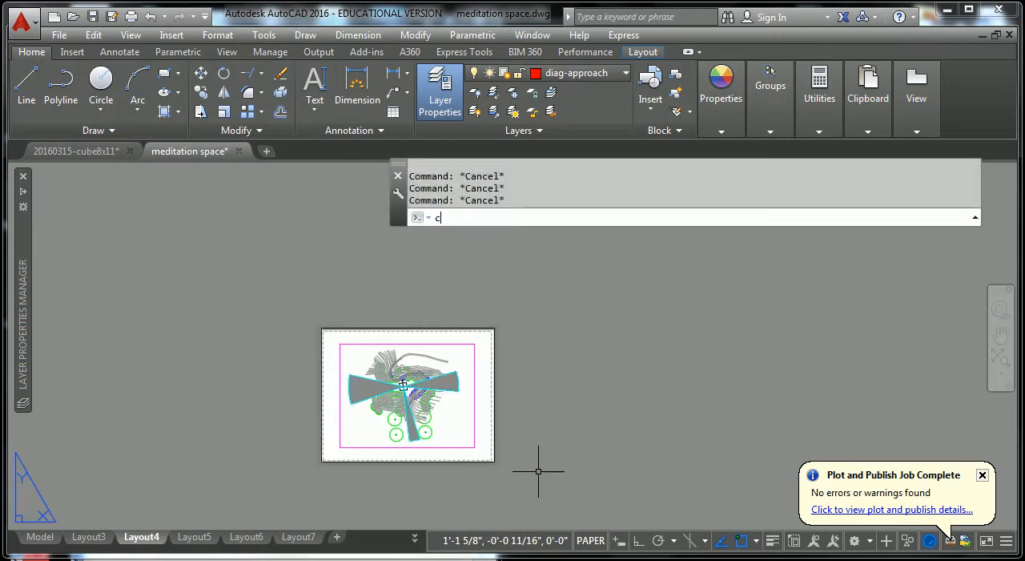
pyautogui.write('cp')
pyautogui.press('Return')
pyautogui.click(531, 486)
pyautogui.click(229, 284)
pyautogui.press('Return')
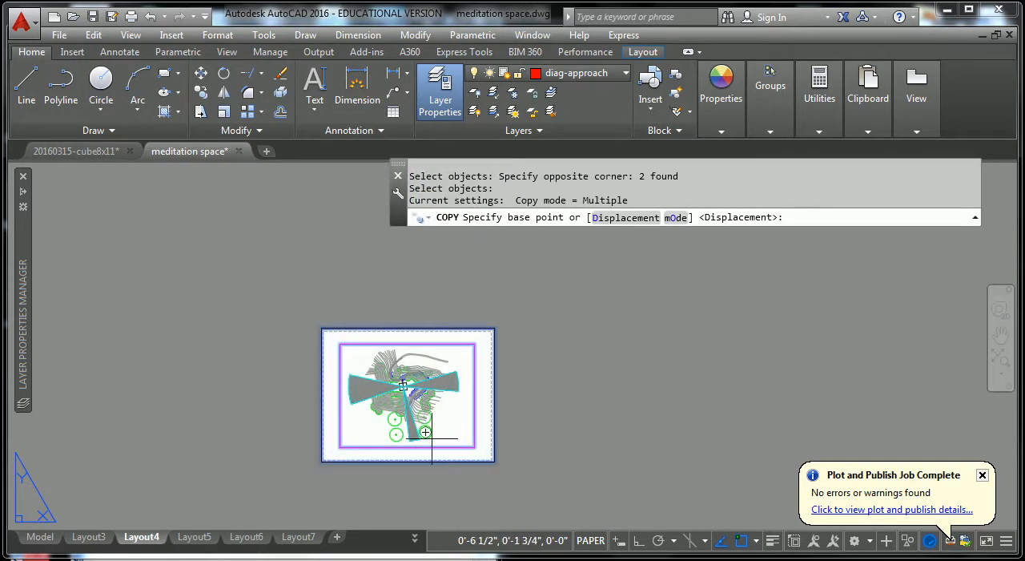
pyautogui.click(439, 446)
pyautogui.press('F8')
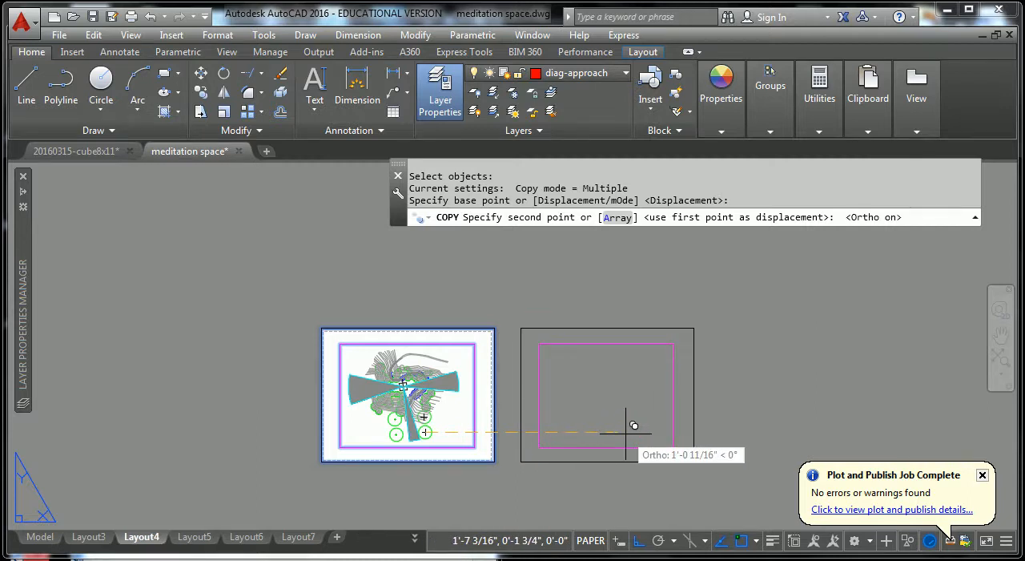
pyautogui.write('12')
pyautogui.press('Return')
pyautogui.press('Escape')
pyautogui.press('Escape')
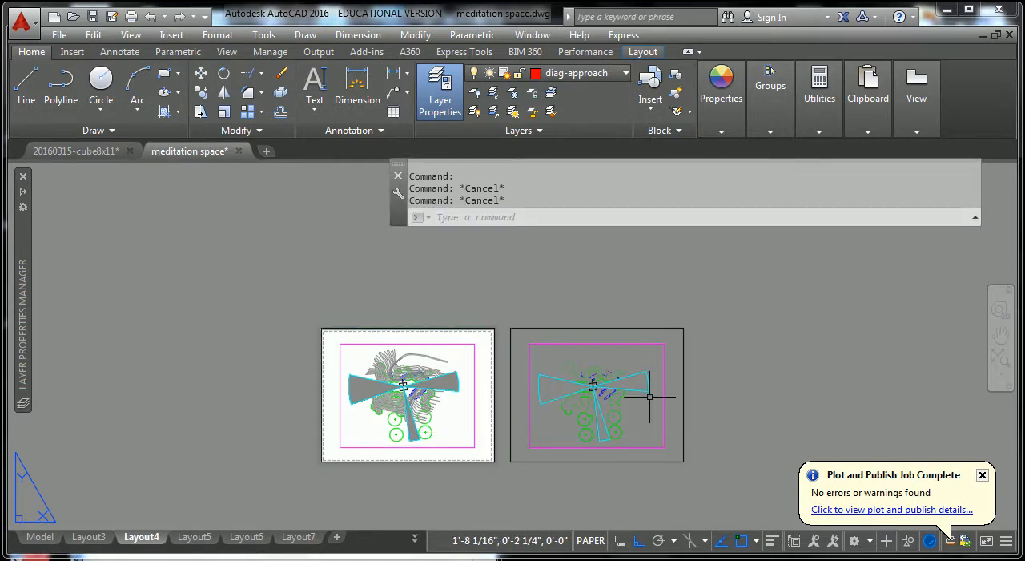
pyautogui.write('c')
pyautogui.press('Escape')
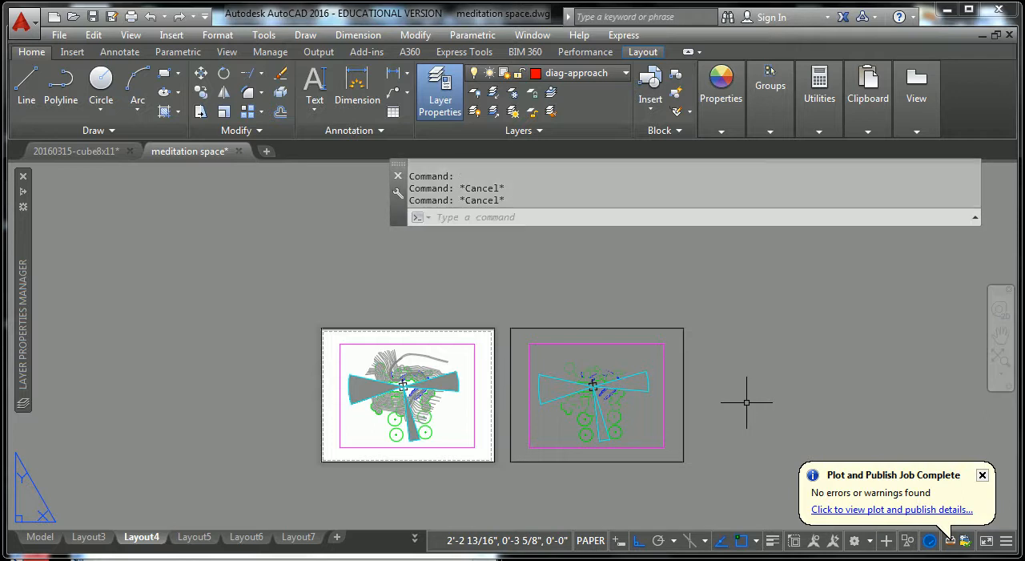
# Pan the model view inside the copied viewport to the approach diagram with the red arrows, keeping the scale, and return to paper space.
pyautogui.doubleClick(634, 421)
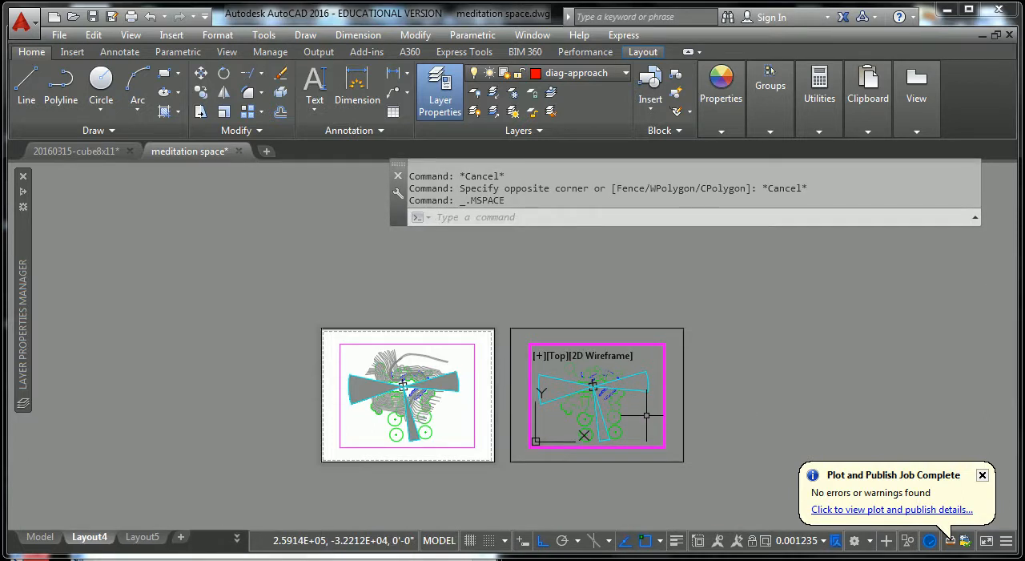
pyautogui.scroll(5, 593, 388)
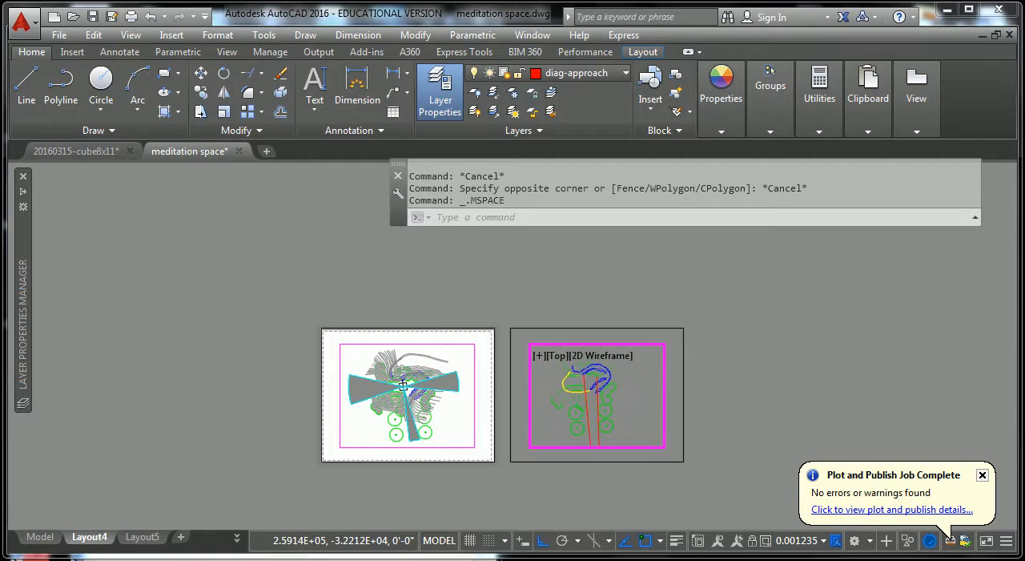
pyautogui.moveTo(593, 393)
pyautogui.mouseDown(button='middle')
pyautogui.moveTo(606, 393)
pyautogui.moveTo(493, 392)
pyautogui.mouseUp(button='middle')
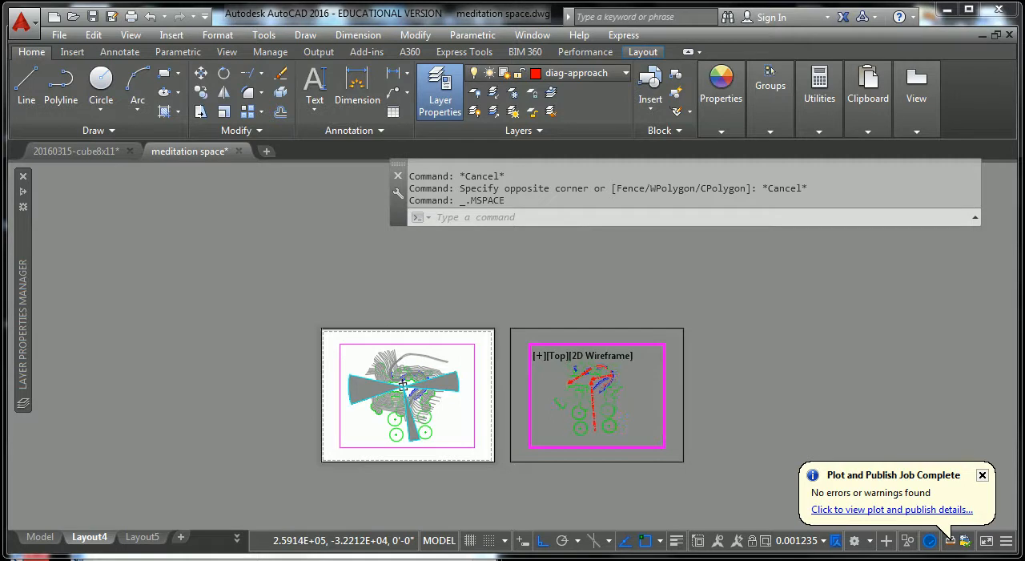
pyautogui.doubleClick(737, 425)
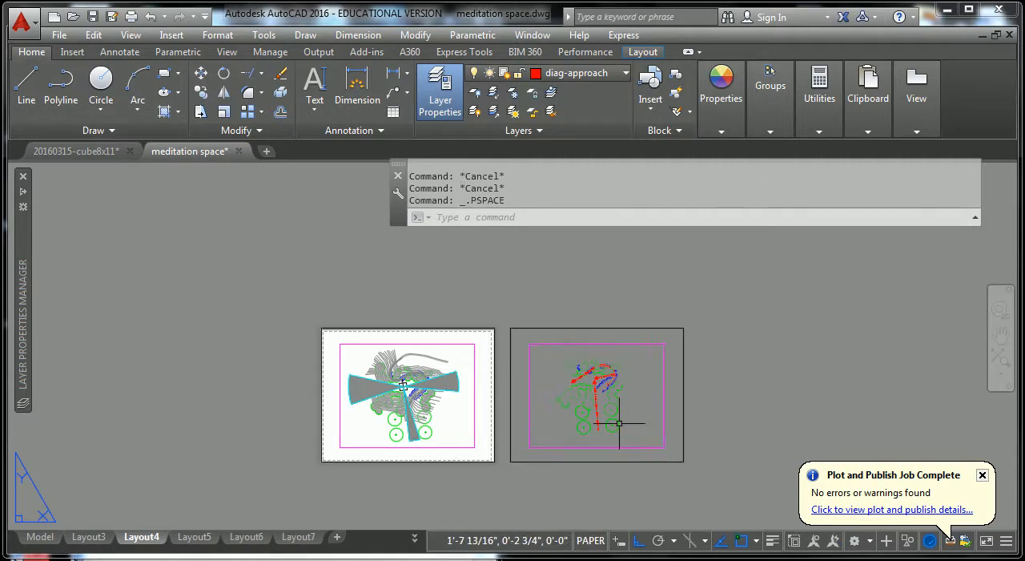
# Examine the approach diagram on the copied sheet up close and compare its framing with the view-out sheet beside it.
pyautogui.scroll(3, 603, 425)
pyautogui.scroll(-4, 623, 417)
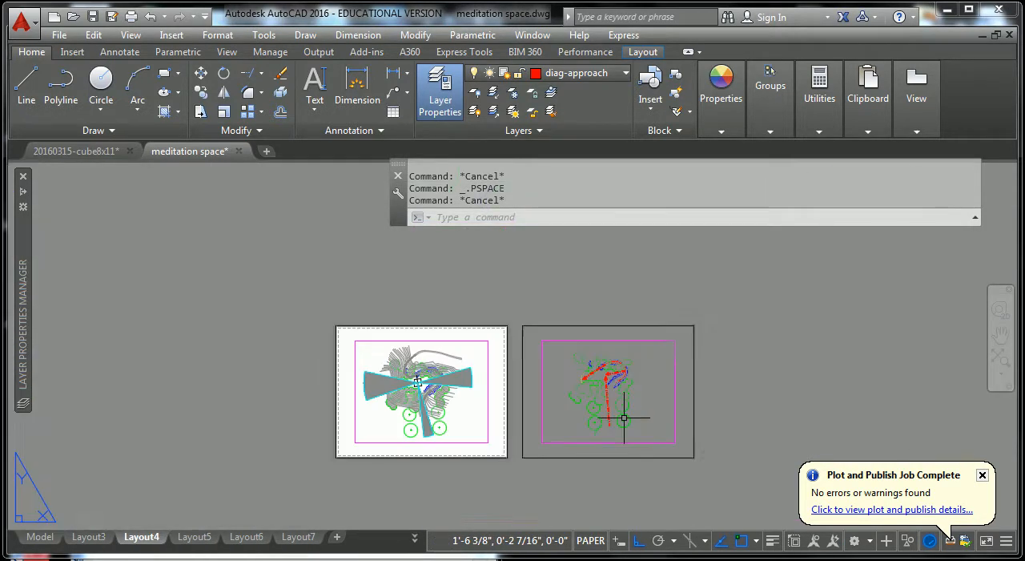
pyautogui.press('Escape')
pyautogui.press('Escape')
pyautogui.scroll(3, 453, 414)
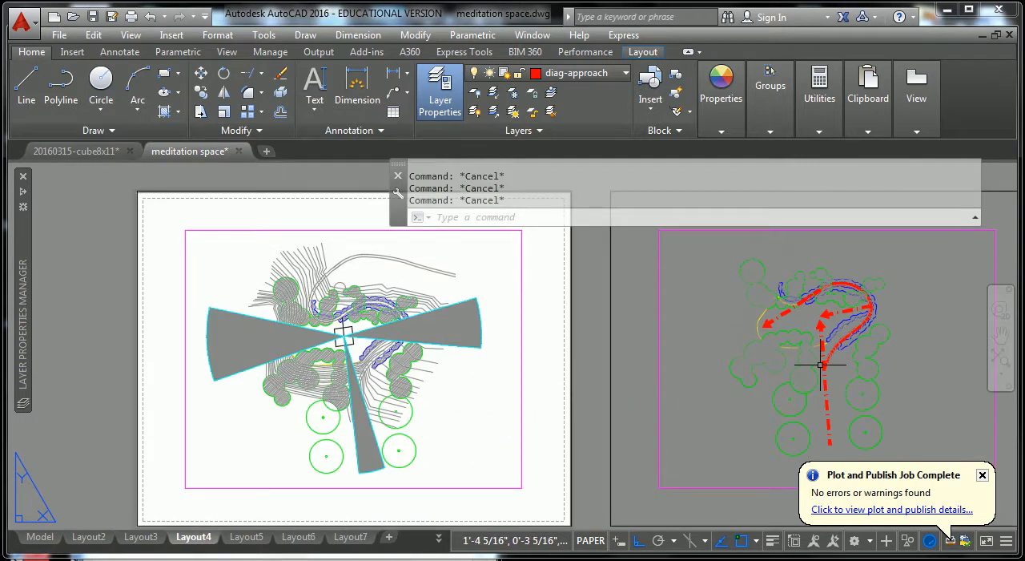
pyautogui.moveTo(745, 384); pyautogui.dragTo(492, 392, button='middle')
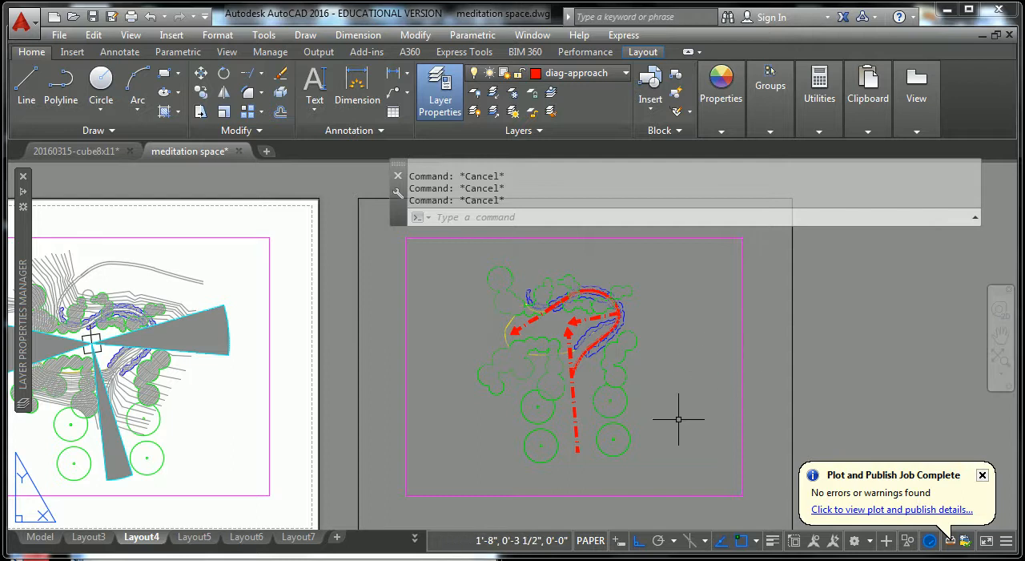
pyautogui.scroll(-1, 709, 378)
pyautogui.moveTo(755, 366); pyautogui.dragTo(668, 366, button='middle')
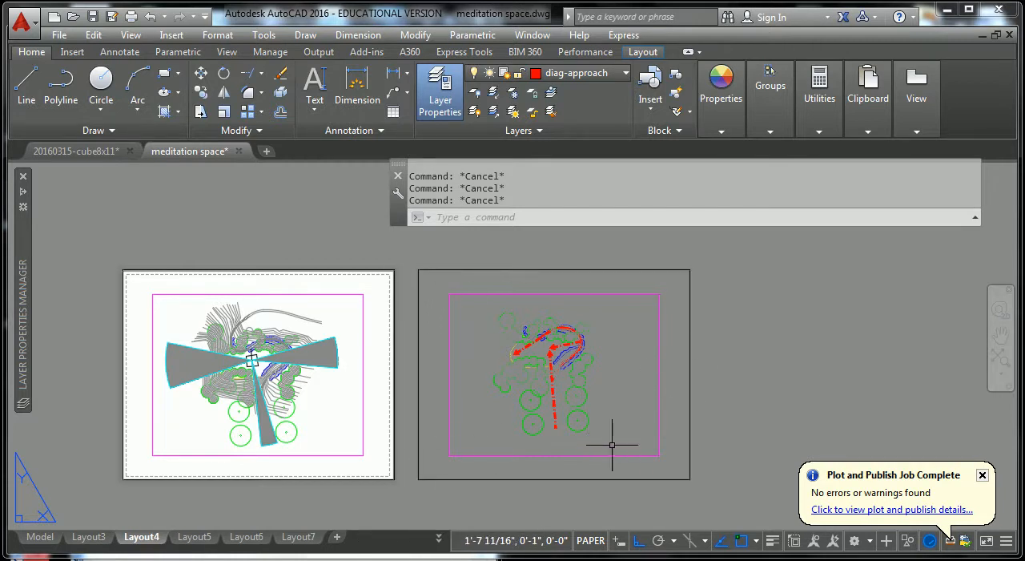
pyautogui.scroll(5, 545, 393)
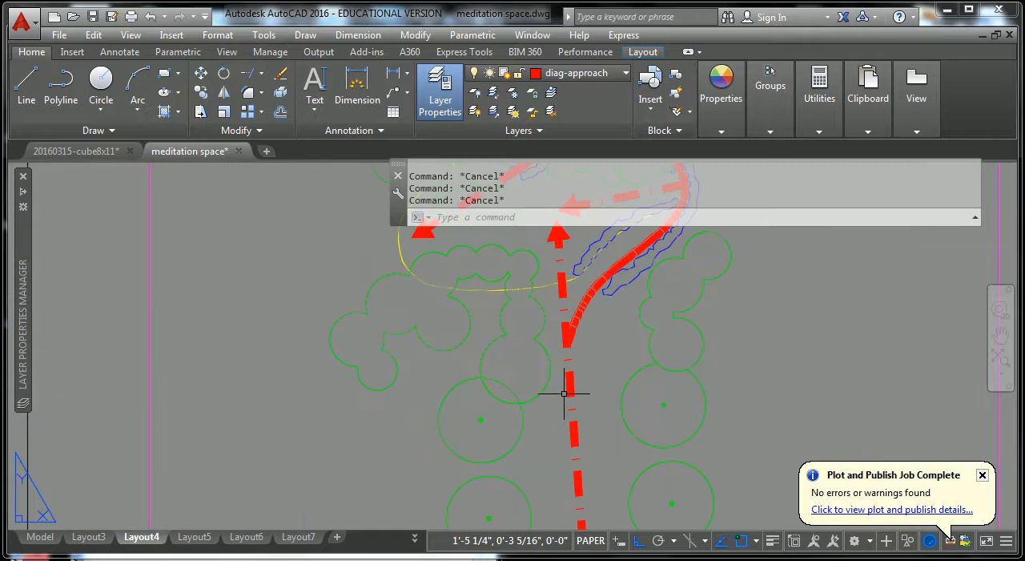
pyautogui.scroll(-5, 564, 393)
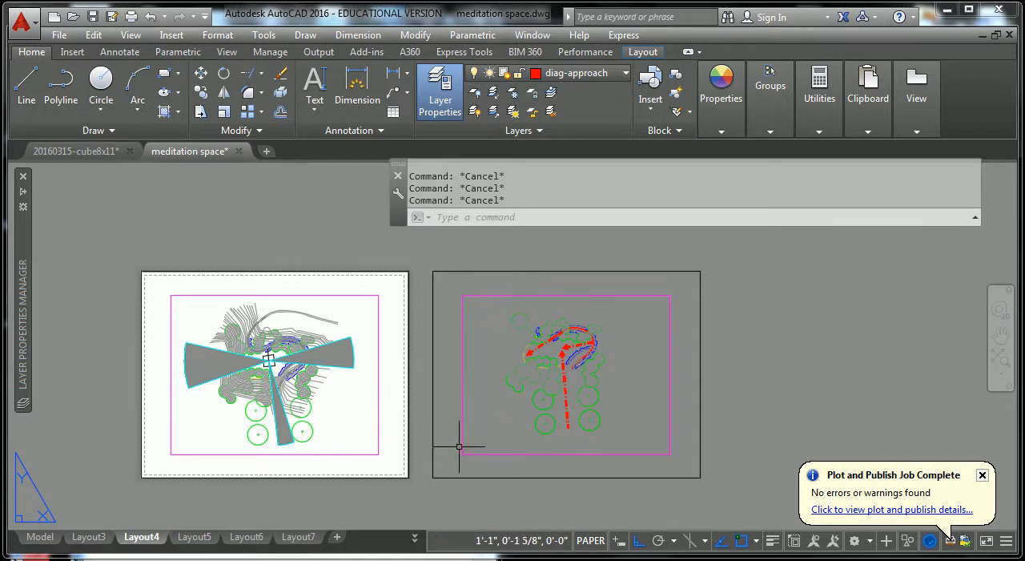
pyautogui.click(809, 352)
pyautogui.press('Escape')
pyautogui.scroll(7, 536, 348)
pyautogui.scroll(-6, 499, 342)
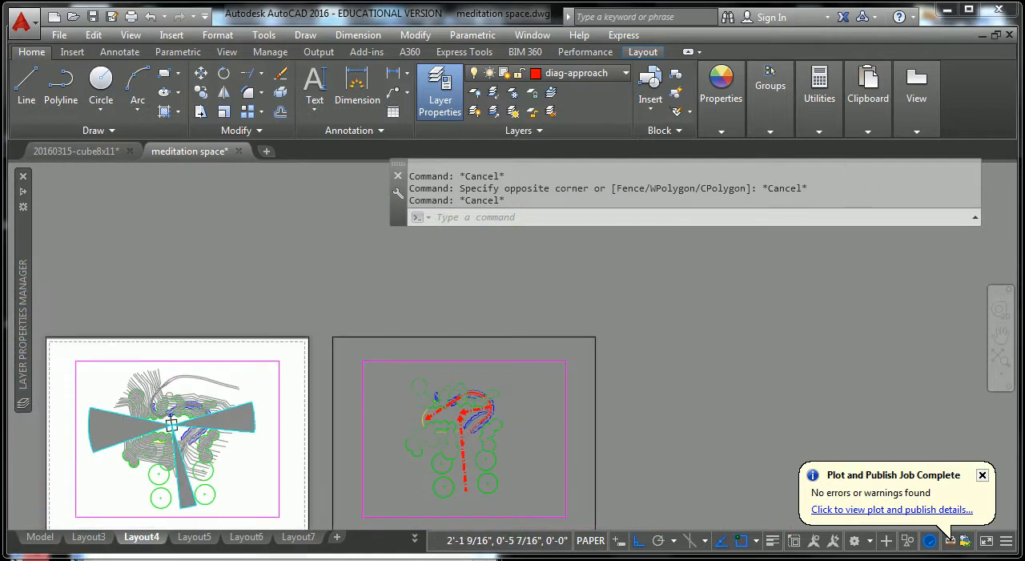
pyautogui.scroll(-3, 661, 406)
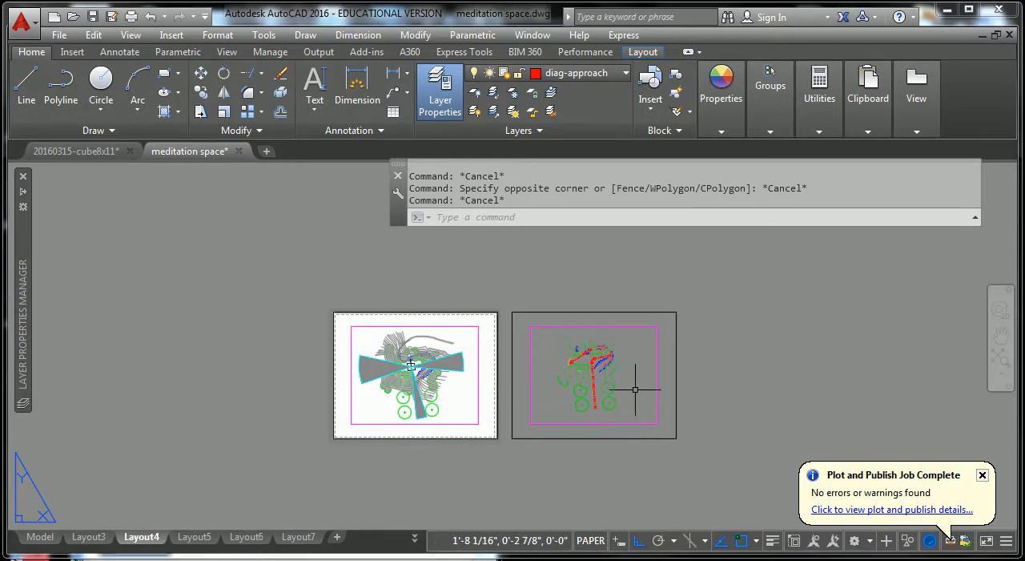
pyautogui.scroll(5, 683, 360)
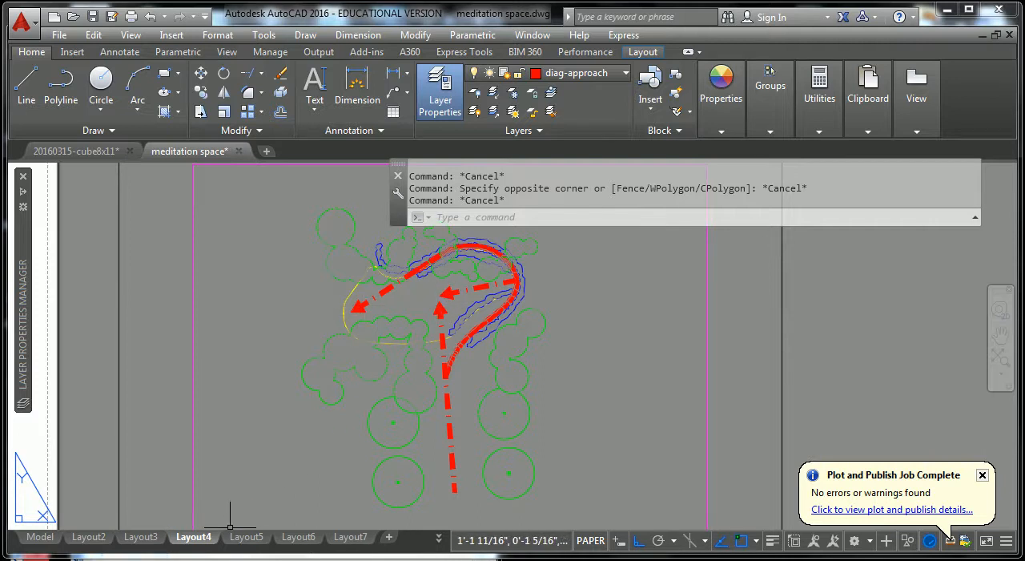
# Switch to model space and bring the white square at the centre of the view-out diagram up close.
pyautogui.click(41, 537)
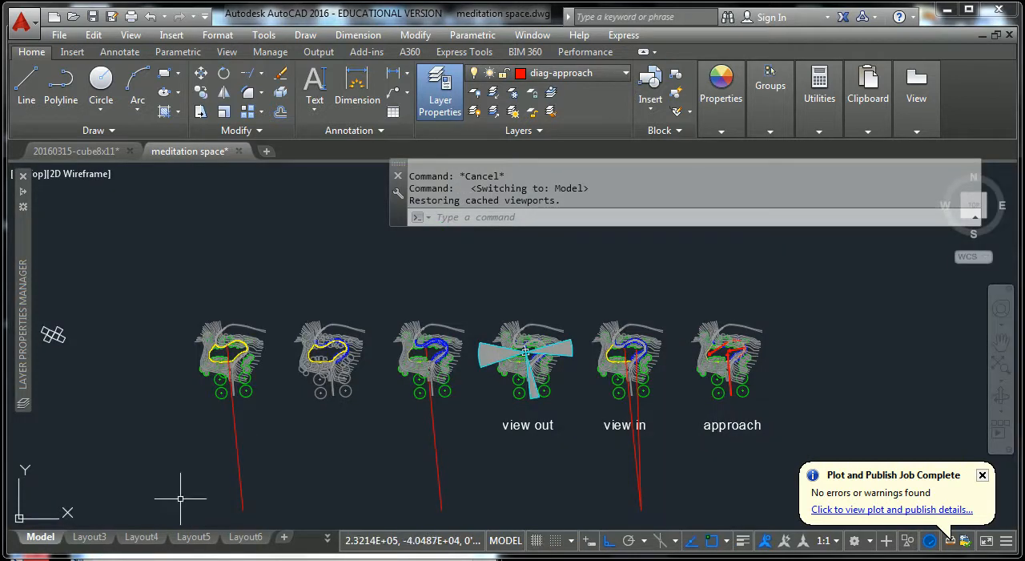
pyautogui.moveTo(449, 406); pyautogui.dragTo(592, 312, button='middle')
pyautogui.scroll(2, 534, 411)
pyautogui.scroll(-2, 535, 411)
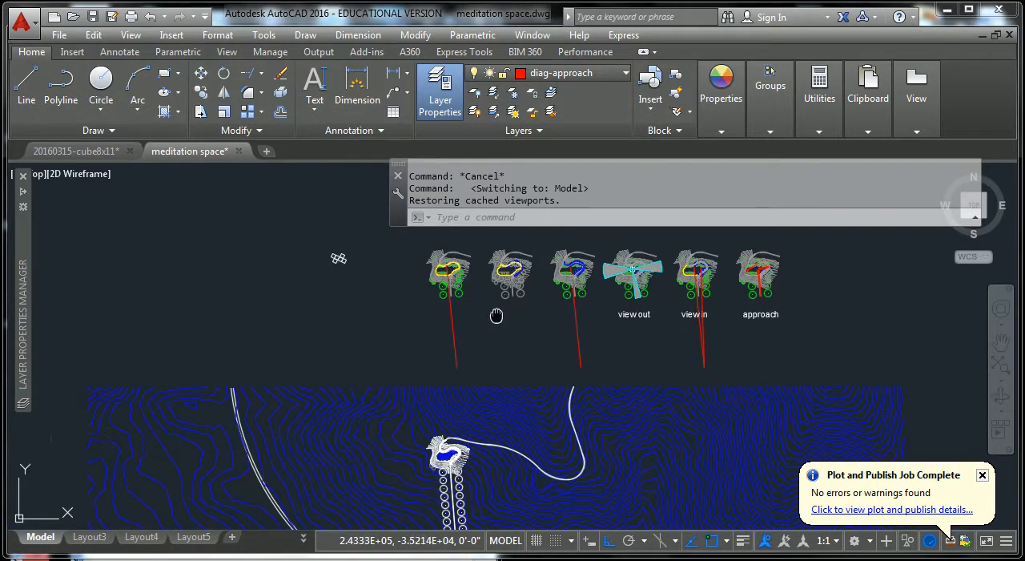
pyautogui.moveTo(498, 315); pyautogui.dragTo(466, 383, button='middle')
pyautogui.scroll(8, 531, 337)
pyautogui.moveTo(611, 334); pyautogui.dragTo(403, 384, button='middle')
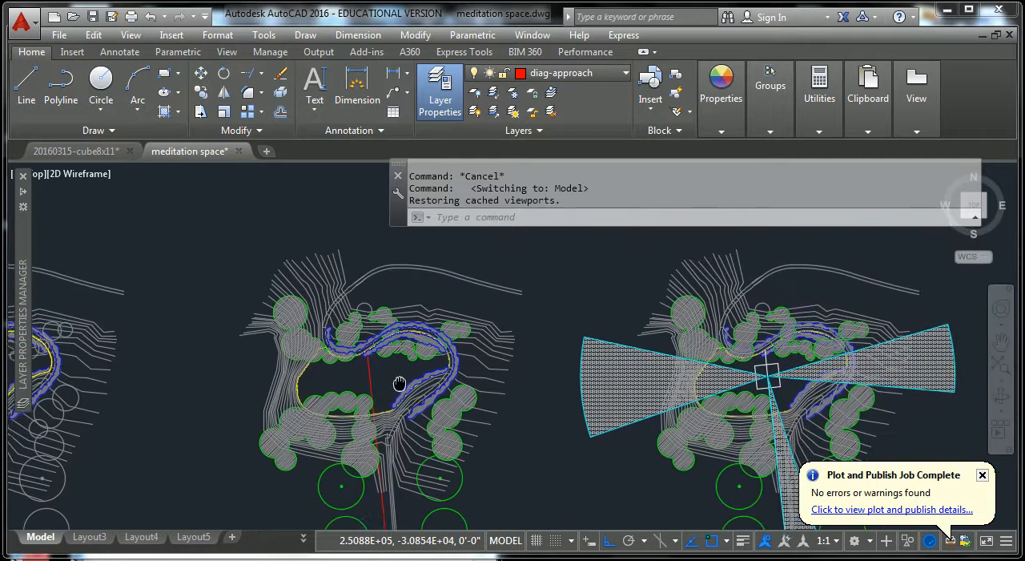
pyautogui.scroll(4, 801, 400)
pyautogui.press('Escape')
pyautogui.press('Escape')
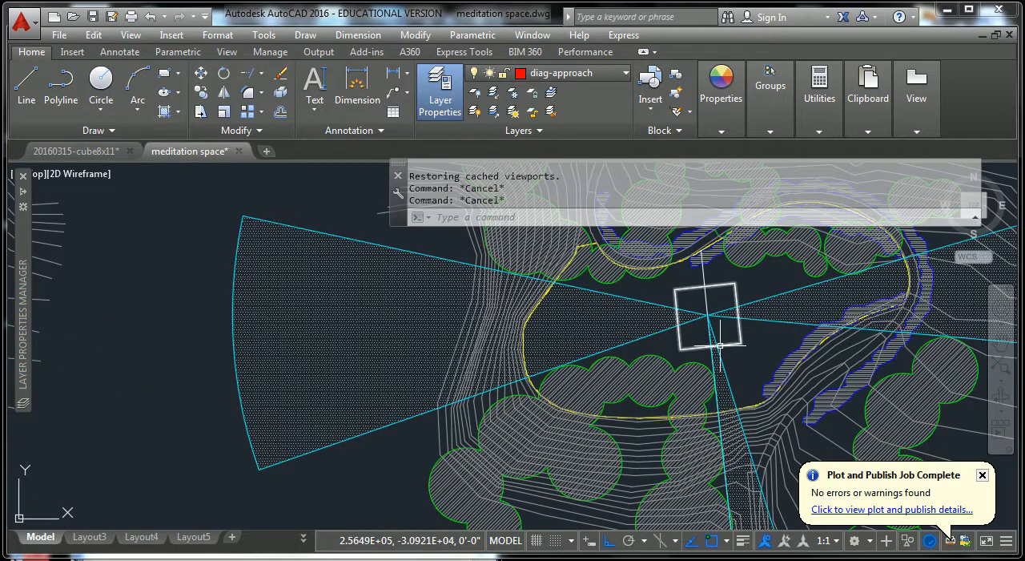
pyautogui.write('c')
pyautogui.press('Return')
pyautogui.press('Escape')
pyautogui.press('Escape')
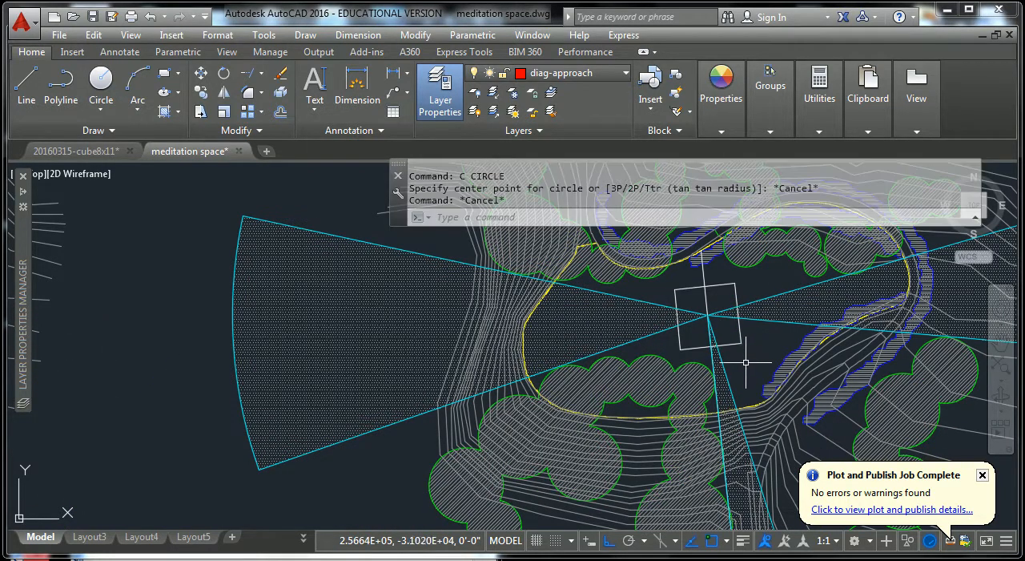
# Move the white square horizontally about 527 feet from the view-out diagram into the clearing of the view-in diagram.
pyautogui.write('m')
pyautogui.press('Return')
pyautogui.click(738, 329)
pyautogui.press('Return')
pyautogui.click(708, 316)
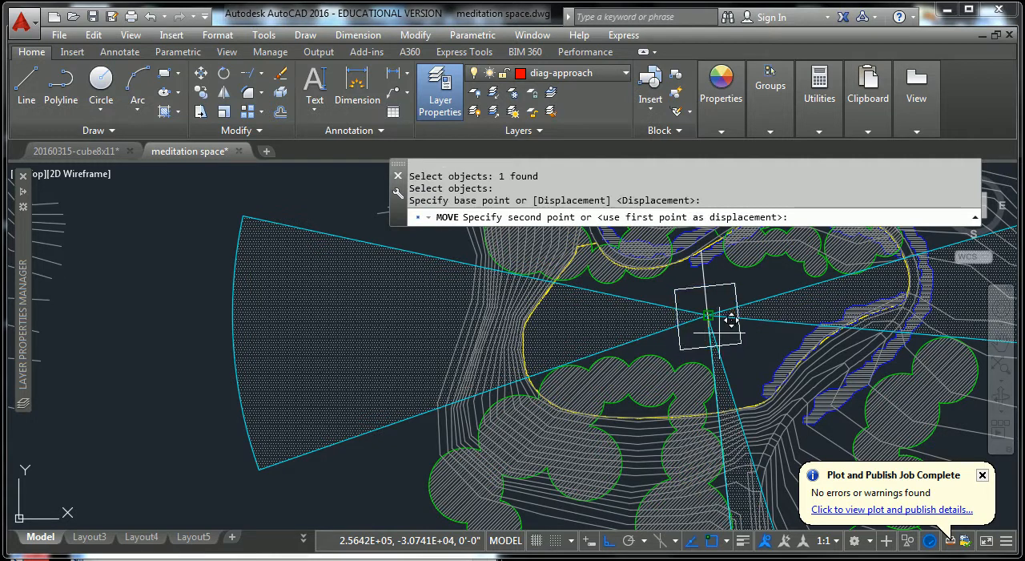
pyautogui.scroll(-6, 717, 320)
pyautogui.moveTo(736, 389)
pyautogui.mouseDown(button='middle')
pyautogui.moveTo(724, 424)
pyautogui.moveTo(519, 398)
pyautogui.mouseUp(button='middle')
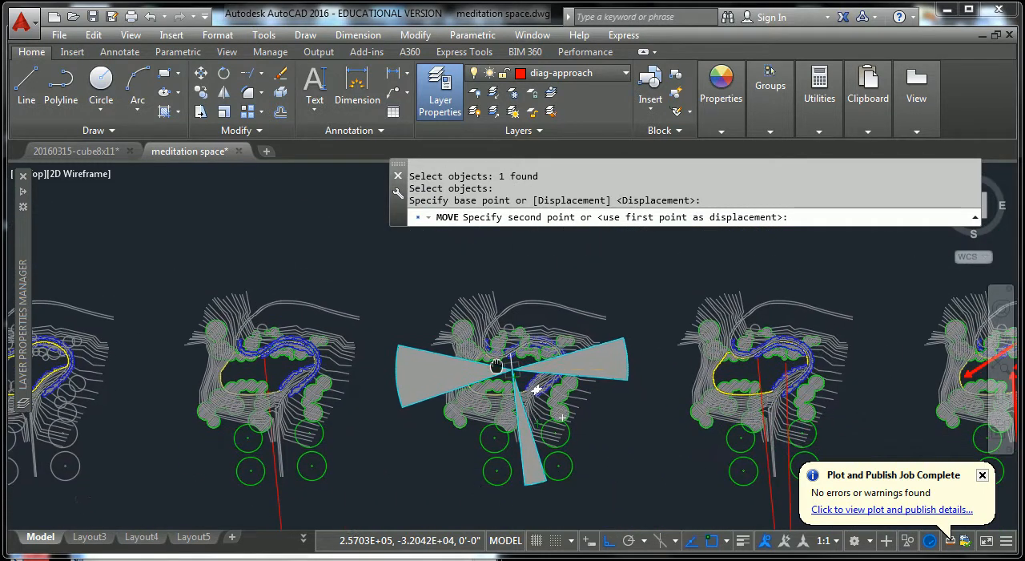
pyautogui.scroll(4, 825, 384)
pyautogui.moveTo(814, 397)
pyautogui.mouseDown(button='middle')
pyautogui.moveTo(716, 286)
pyautogui.moveTo(651, 236)
pyautogui.mouseUp(button='middle')
pyautogui.moveTo(635, 295); pyautogui.dragTo(643, 470, button='middle')
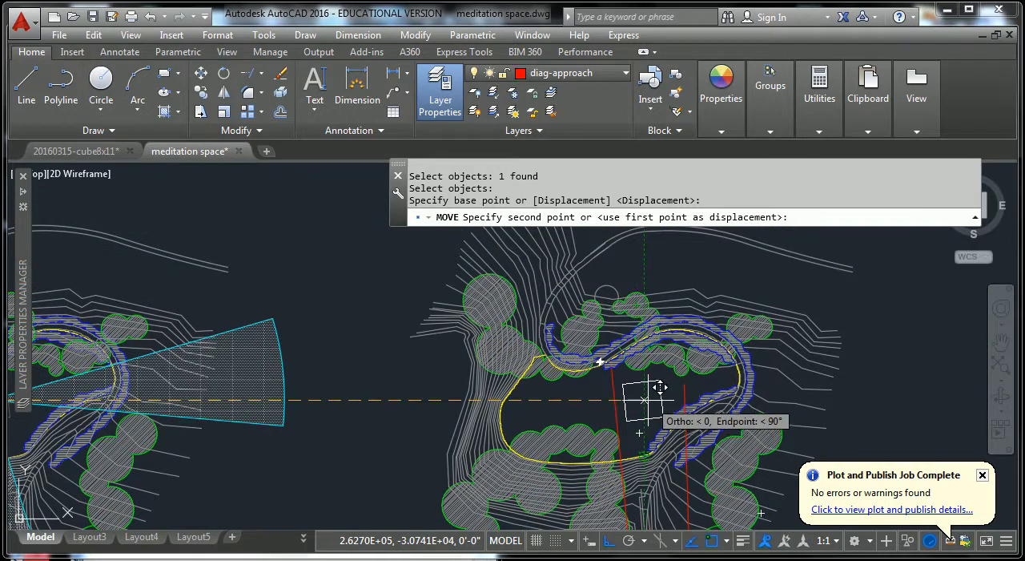
pyautogui.scroll(3, 652, 388)
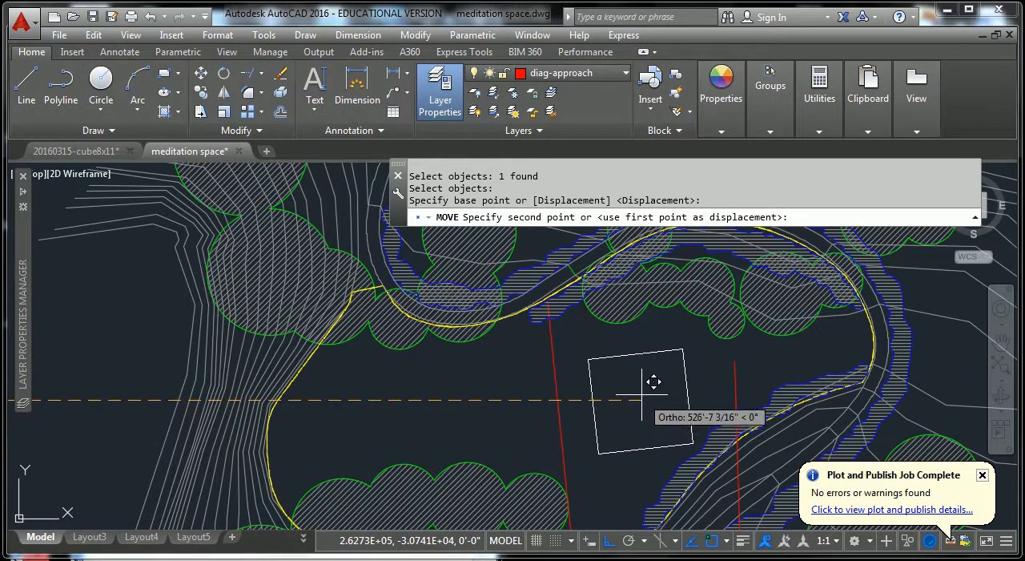
pyautogui.press('Escape')
pyautogui.press('Escape')
# Copy the white square about 68 feet to the left within the view-in diagram's clearing.
pyautogui.write('c')
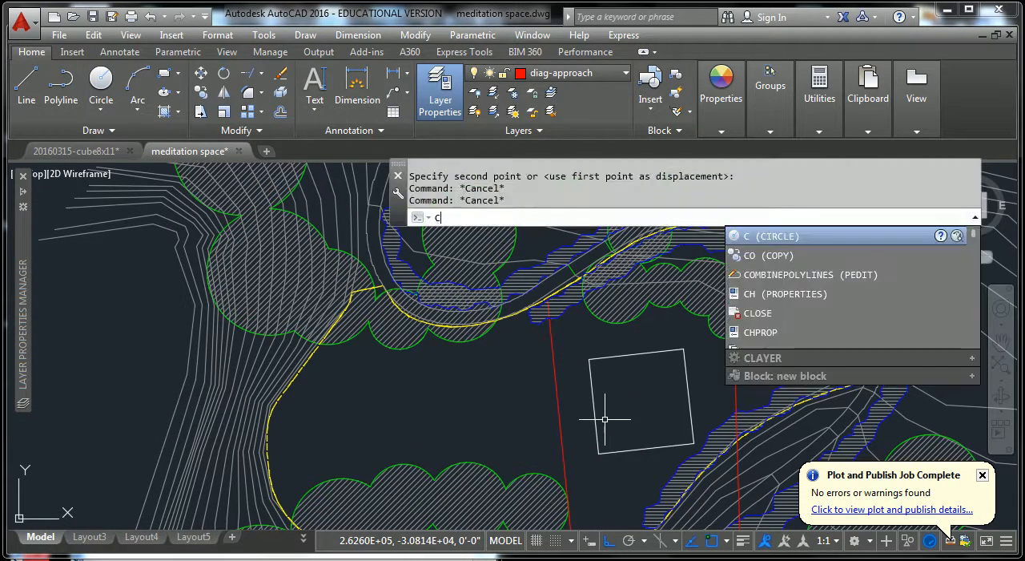
pyautogui.write('p')
pyautogui.press('Return')
pyautogui.click(603, 385)
pyautogui.click(664, 410)
pyautogui.press('Return')
pyautogui.click(651, 400)
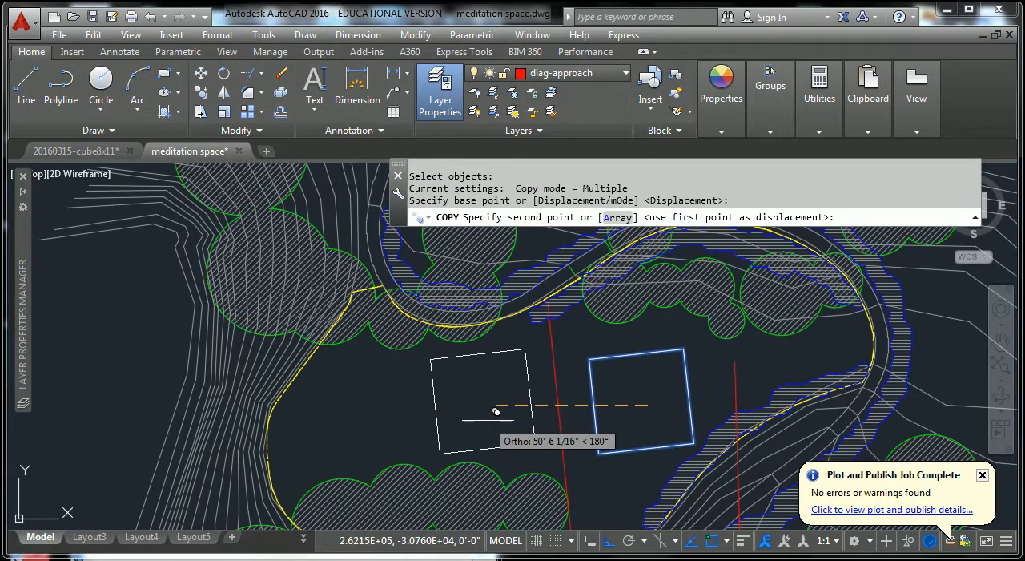
pyautogui.click(437, 412)
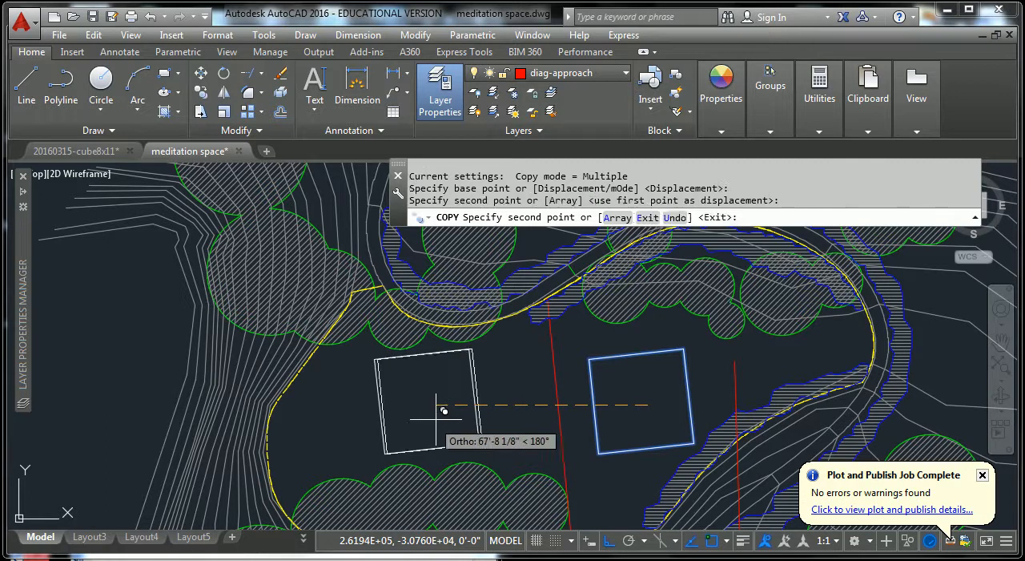
pyautogui.press('Escape')
pyautogui.press('Escape')
pyautogui.scroll(-3, 573, 392)
pyautogui.scroll(1, 586, 391)
pyautogui.press('Escape')
pyautogui.press('Escape')
pyautogui.scroll(-3, 586, 391)
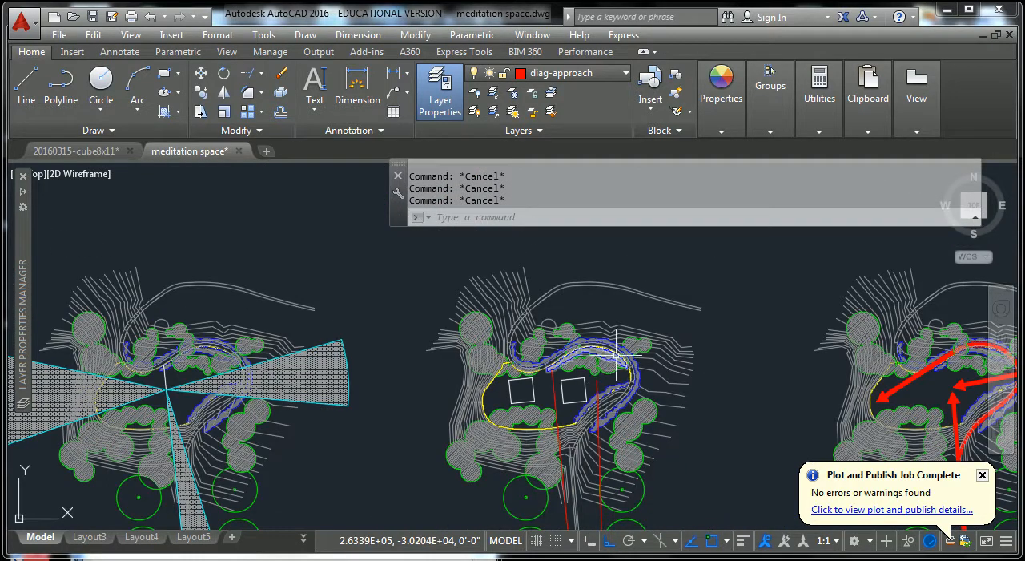
pyautogui.scroll(-2, 449, 391)
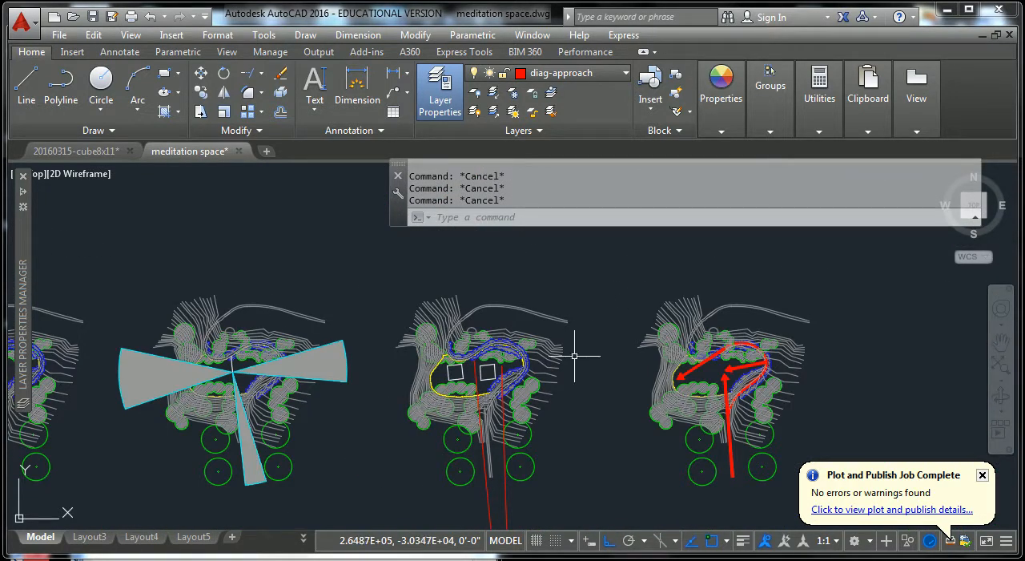
# Copy the right-hand square of the view-in diagram into the approach diagram, around the tips of the two converging red arrows.
pyautogui.scroll(3, 459, 366)
pyautogui.moveTo(446, 373); pyautogui.dragTo(263, 365, button='middle')
pyautogui.moveTo(869, 413); pyautogui.dragTo(841, 415, button='middle')
pyautogui.write('co')
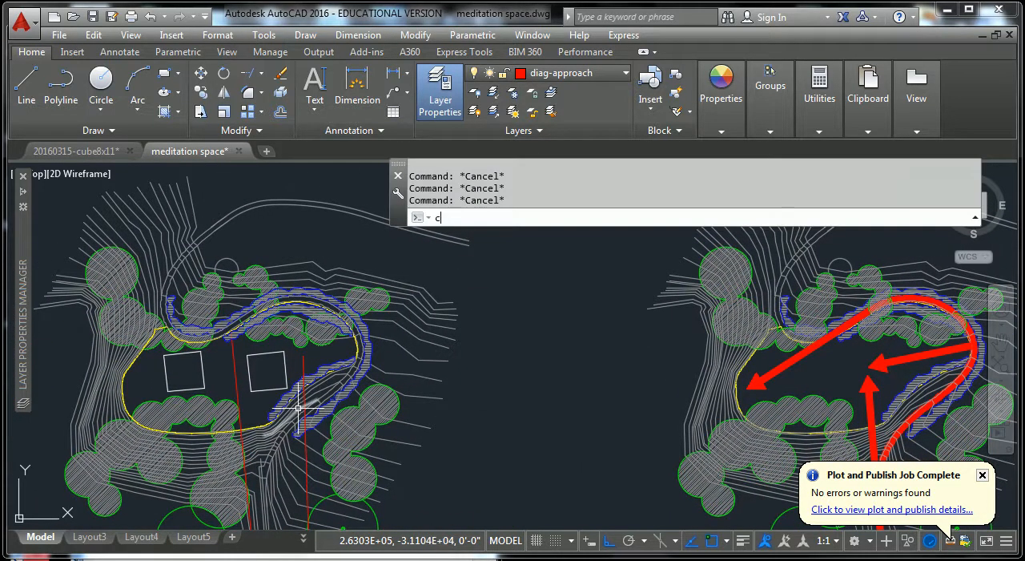
pyautogui.press('Return')
pyautogui.click(261, 356)
pyautogui.press('Return')
pyautogui.click(271, 365)
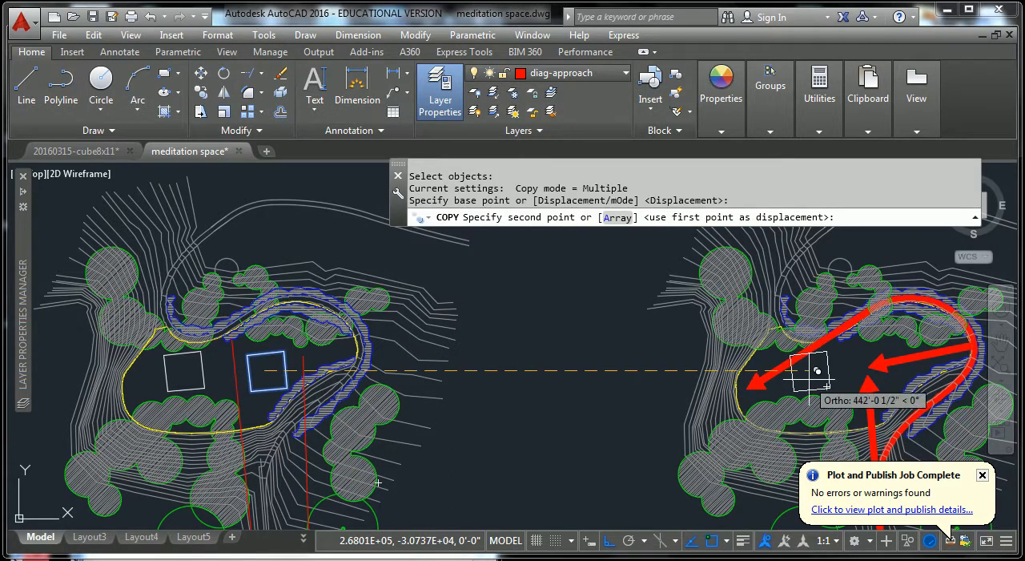
pyautogui.scroll(4, 877, 361)
pyautogui.scroll(2, 881, 361)
pyautogui.click(842, 354)
pyautogui.press('Escape')
pyautogui.press('Escape')
pyautogui.scroll(-4, 803, 330)
pyautogui.scroll(-3, 802, 330)
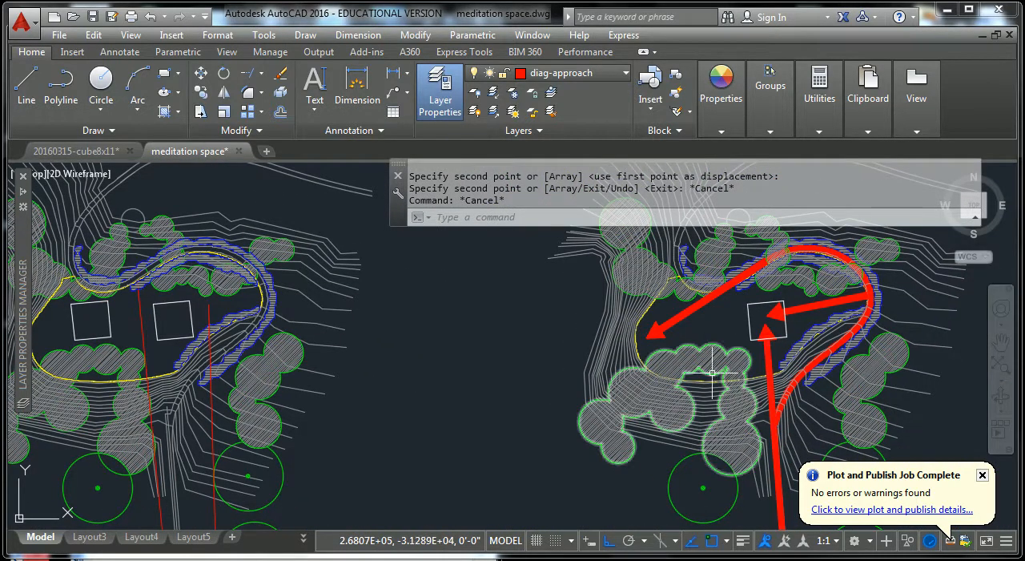
pyautogui.press('Escape')
pyautogui.press('Escape')
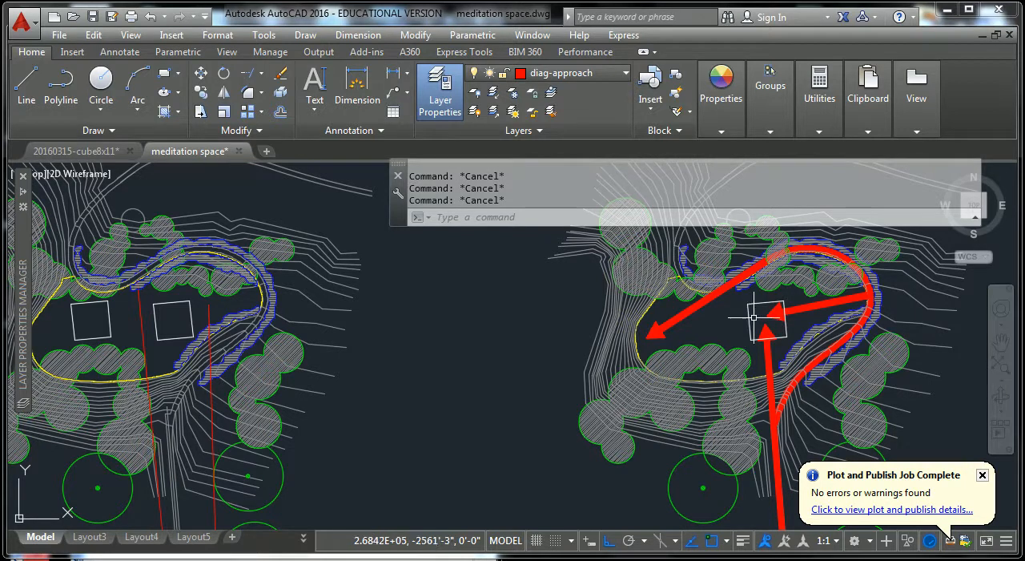
# Copy the approach diagram's square to the head of the long diagonal arrow at the clearing's left end.
pyautogui.write('o')
pyautogui.press('Return')
pyautogui.click(750, 319)
pyautogui.press('Return')
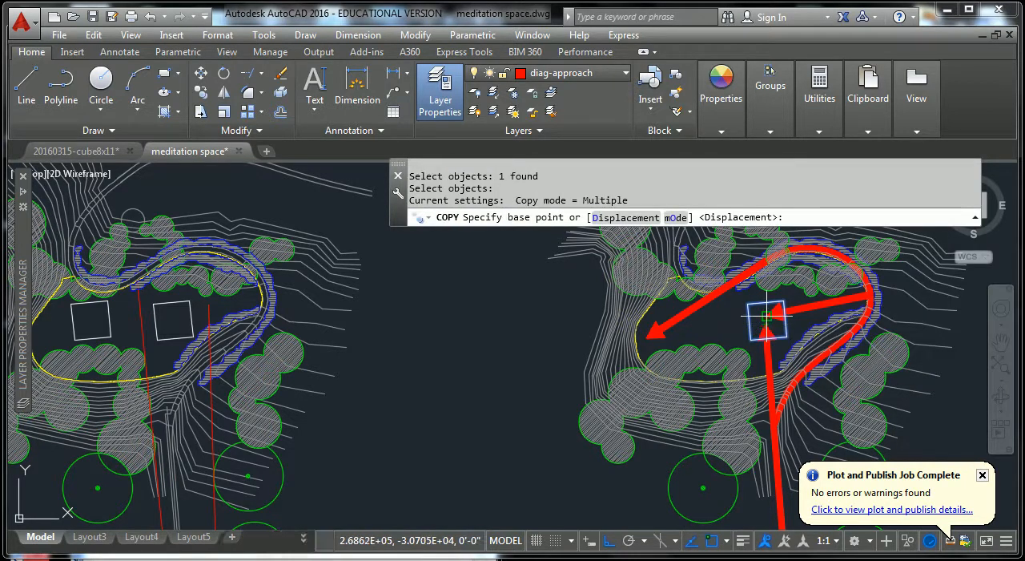
pyautogui.scroll(4, 762, 314)
pyautogui.click(761, 311)
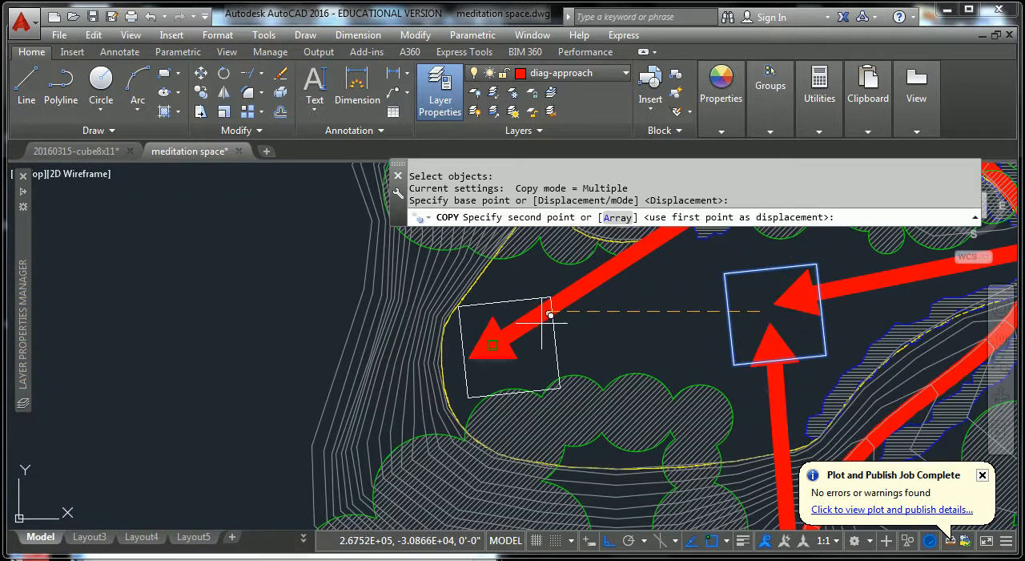
pyautogui.click(493, 344)
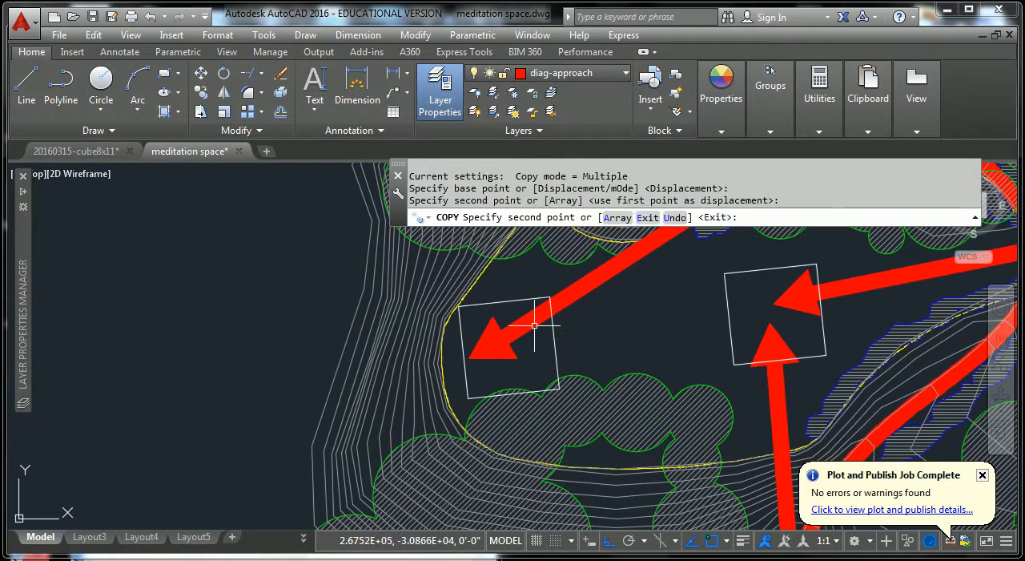
pyautogui.press('Escape')
pyautogui.press('Escape')
pyautogui.press('Escape')
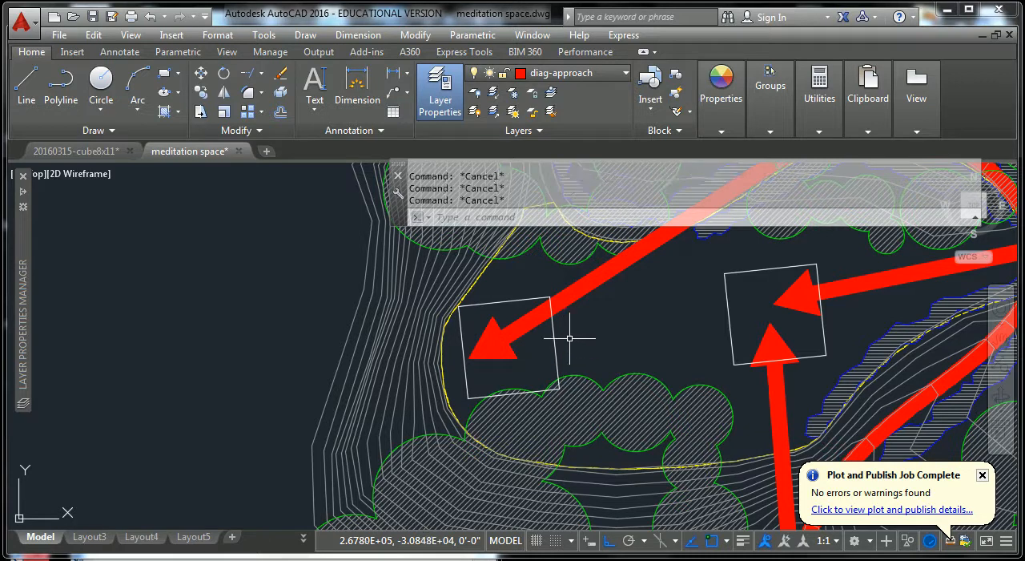
# Turn Ortho off and move the left square of the approach diagram slightly up and to the right.
pyautogui.write('m')
pyautogui.press('Return')
pyautogui.click(573, 337)
pyautogui.click(548, 355)
pyautogui.press('Return')
pyautogui.click(641, 357)
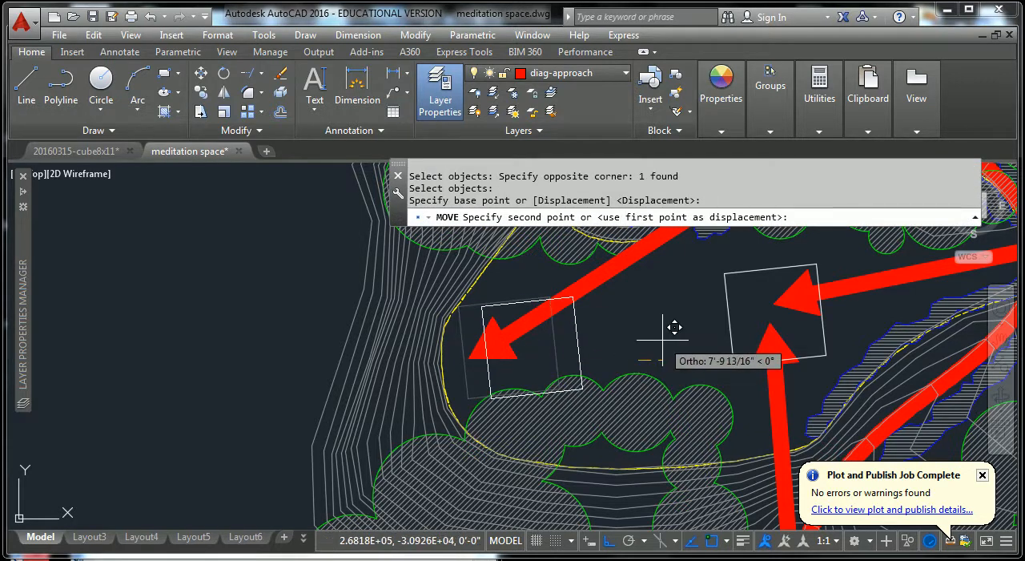
pyautogui.press('F8')
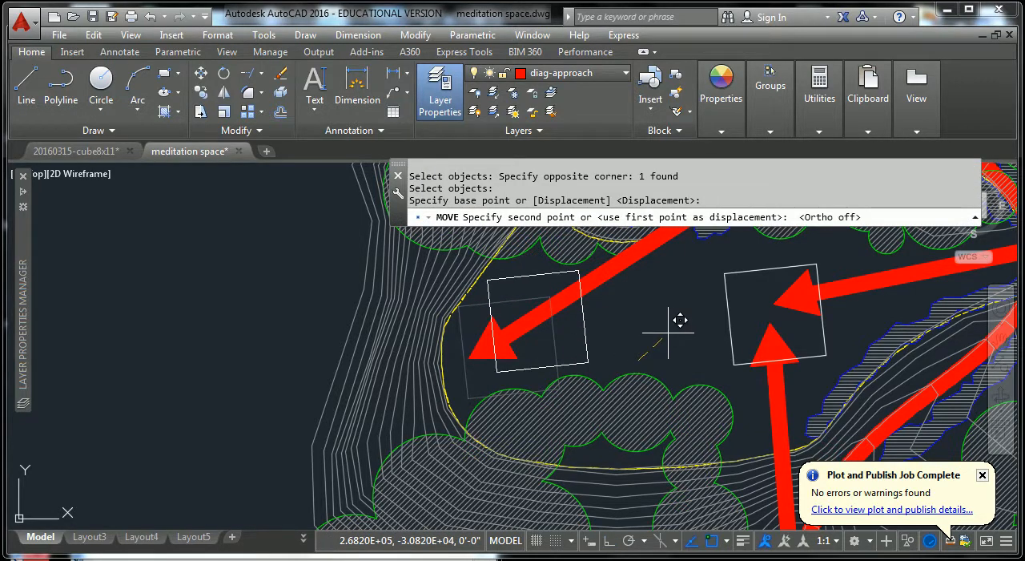
pyautogui.press('Escape')
# Shorten the long diagonal arrow's shaft by stretching its lower end to the right edge of the left square.
pyautogui.press('Escape')
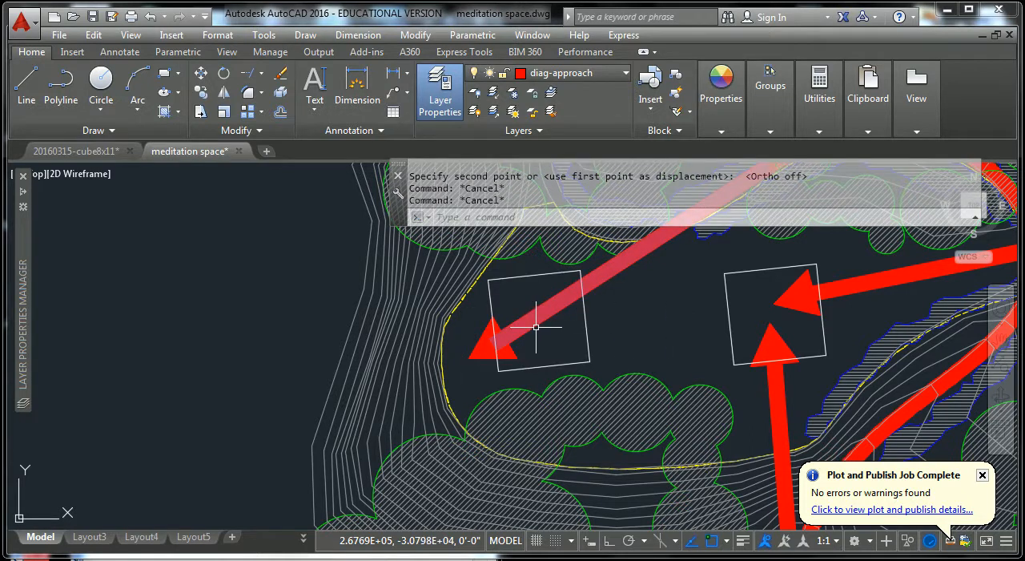
pyautogui.scroll(3, 504, 360)
pyautogui.press('Escape')
pyautogui.scroll(1, 584, 347)
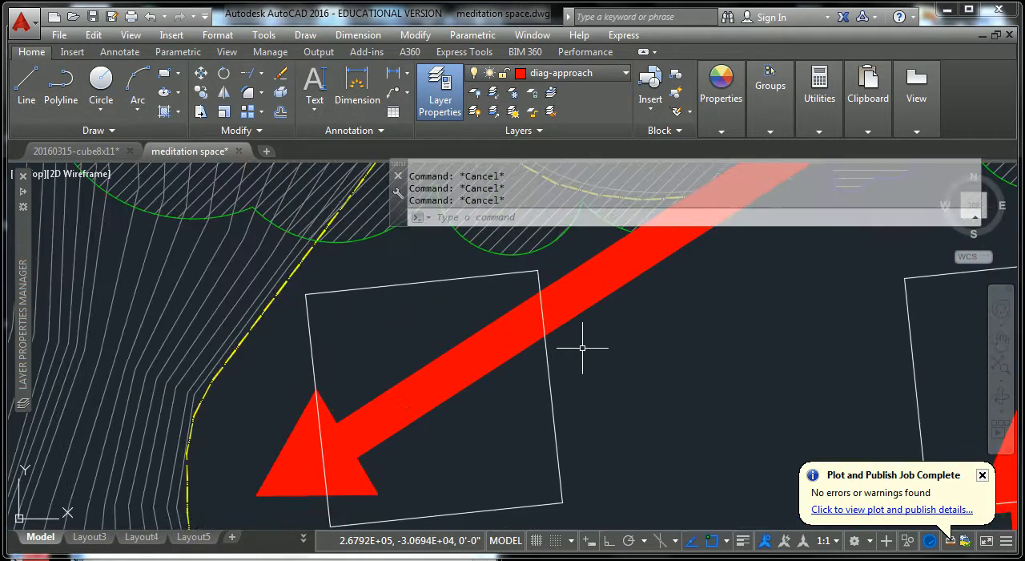
pyautogui.scroll(-5, 583, 350)
pyautogui.click(530, 364)
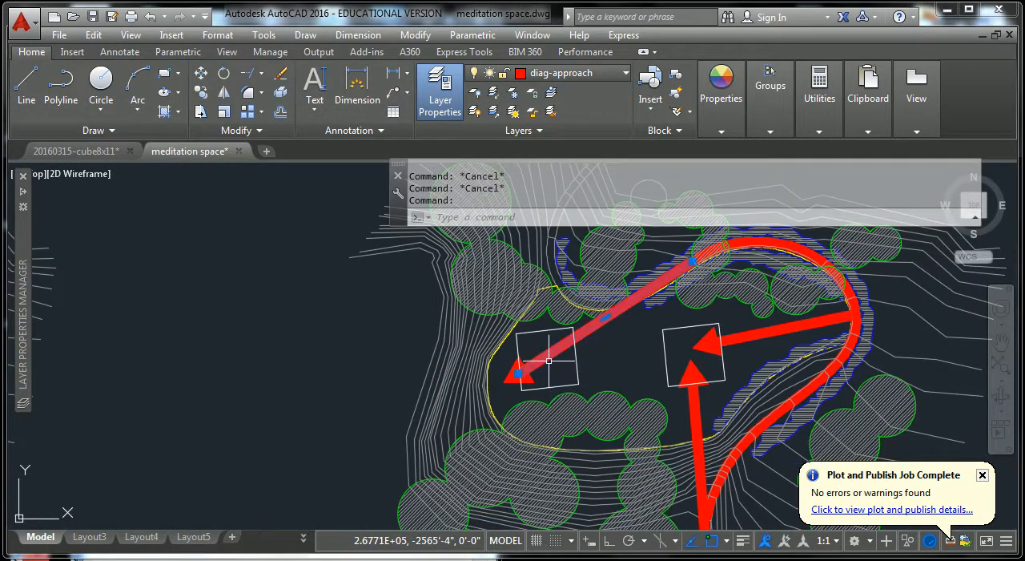
pyautogui.click(519, 375)
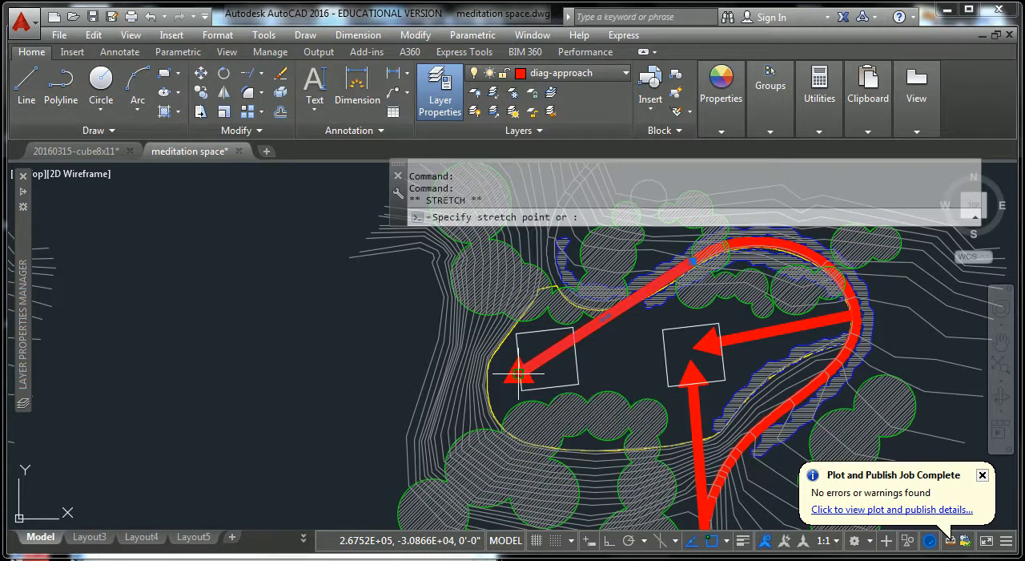
pyautogui.press('Escape')
pyautogui.press('Escape')
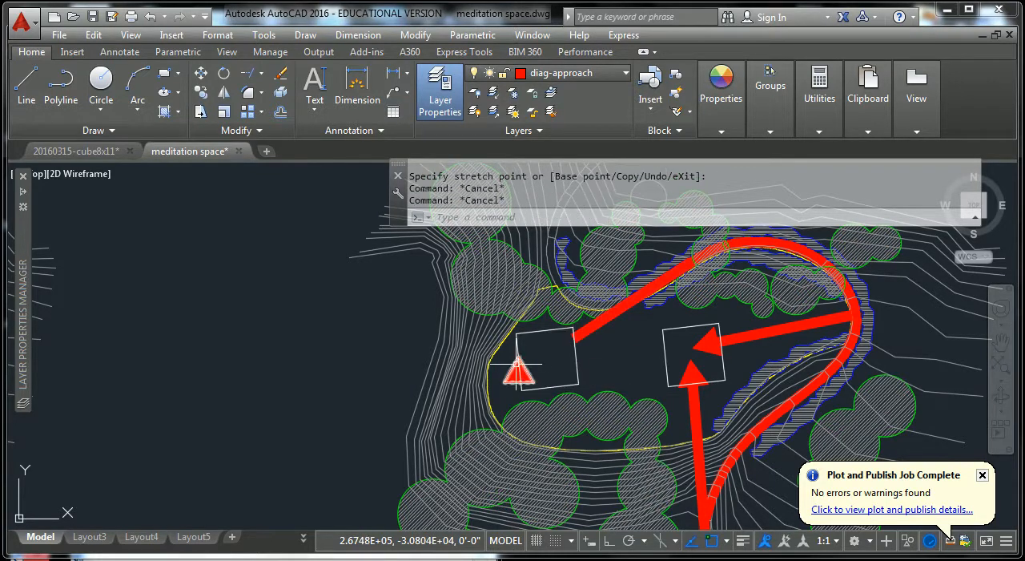
pyautogui.click(535, 370)
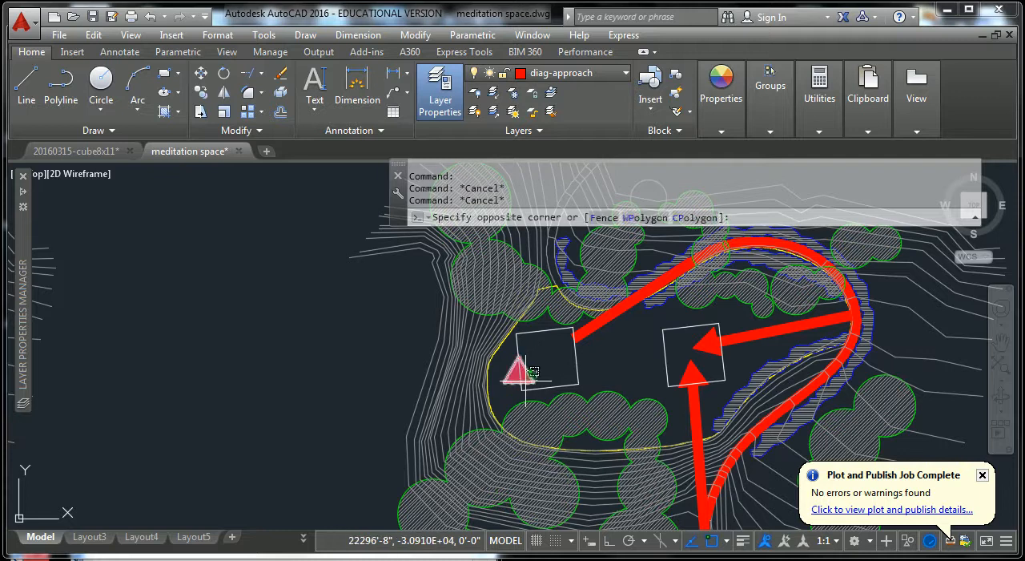
pyautogui.press('Escape')
pyautogui.scroll(4, 522, 376)
pyautogui.press('Escape')
pyautogui.press('Escape')
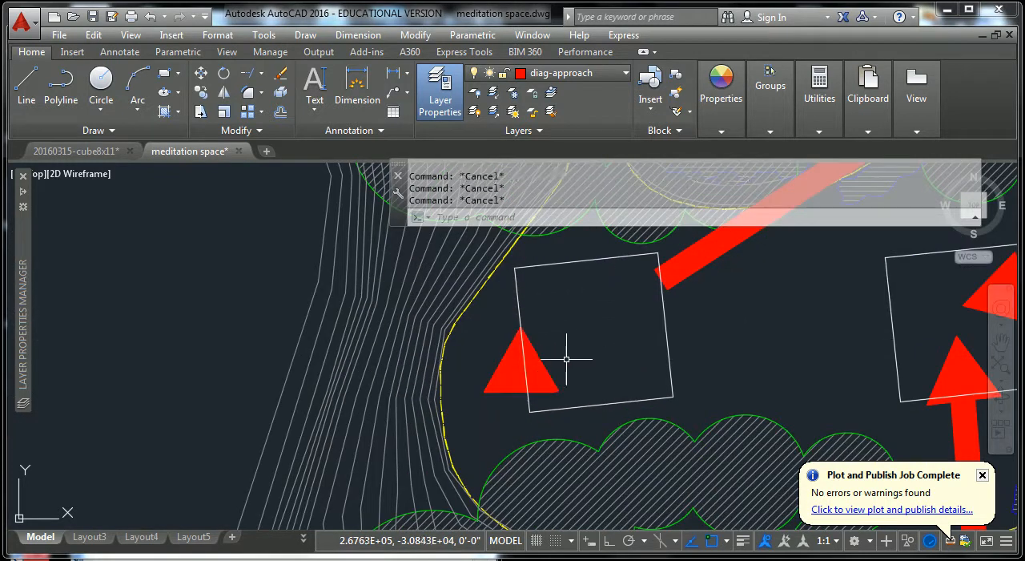
# Move the detached red arrowhead onto the end of the shortened shaft near the left square's upper-right corner.
pyautogui.write('m')
pyautogui.press('space')
pyautogui.click(572, 353)
pyautogui.click(546, 383)
pyautogui.press('space')
pyautogui.write('ins')
pyautogui.press('space')
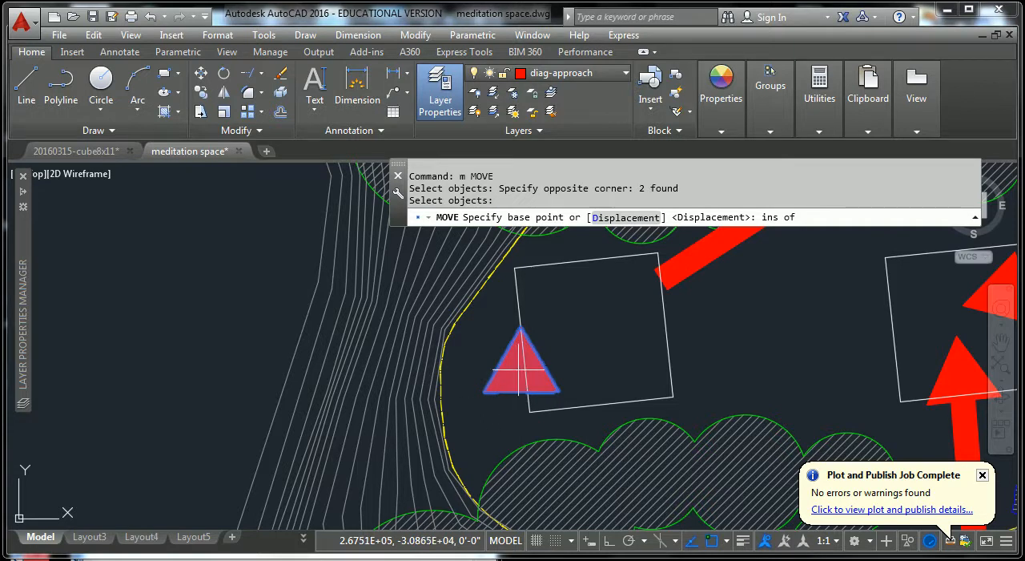
pyautogui.click(522, 368)
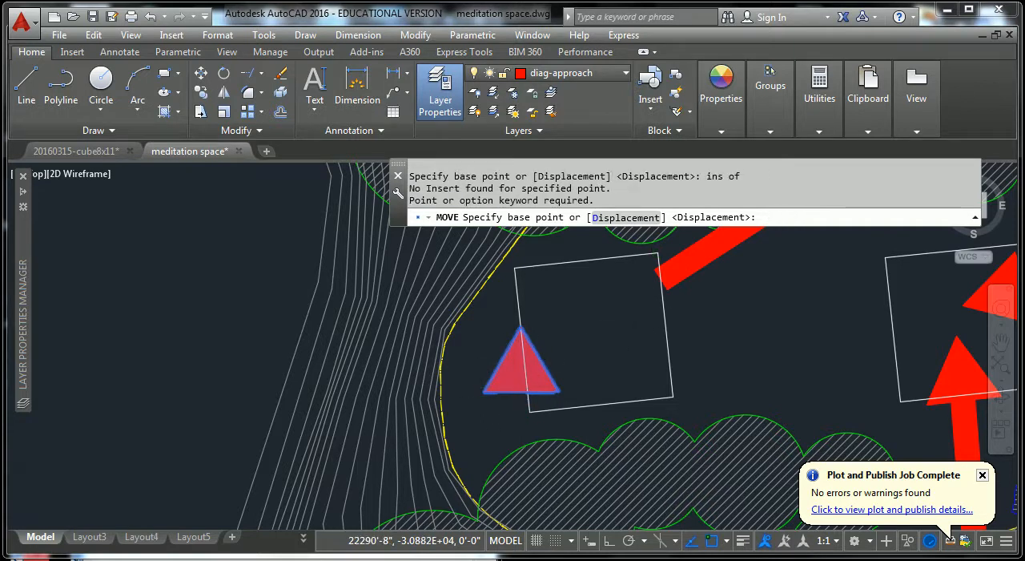
pyautogui.scroll(5, 509, 377)
pyautogui.click(384, 446)
pyautogui.scroll(-4, 683, 345)
pyautogui.moveTo(685, 340); pyautogui.dragTo(434, 467, button='middle')
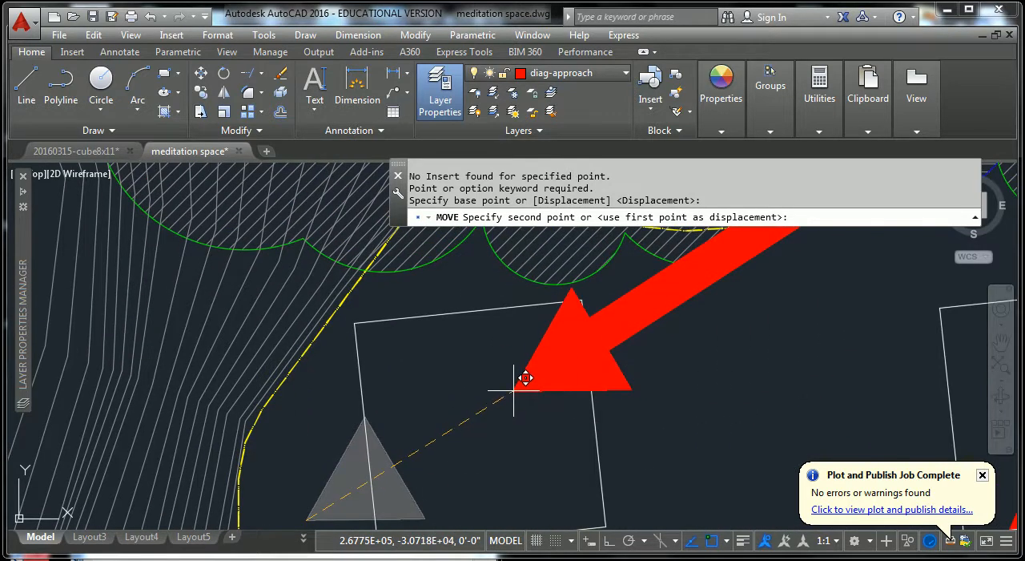
pyautogui.press('Escape')
pyautogui.press('Escape')
pyautogui.scroll(-5, 523, 378)
pyautogui.press('Escape')
pyautogui.press('Escape')
pyautogui.scroll(2, 726, 397)
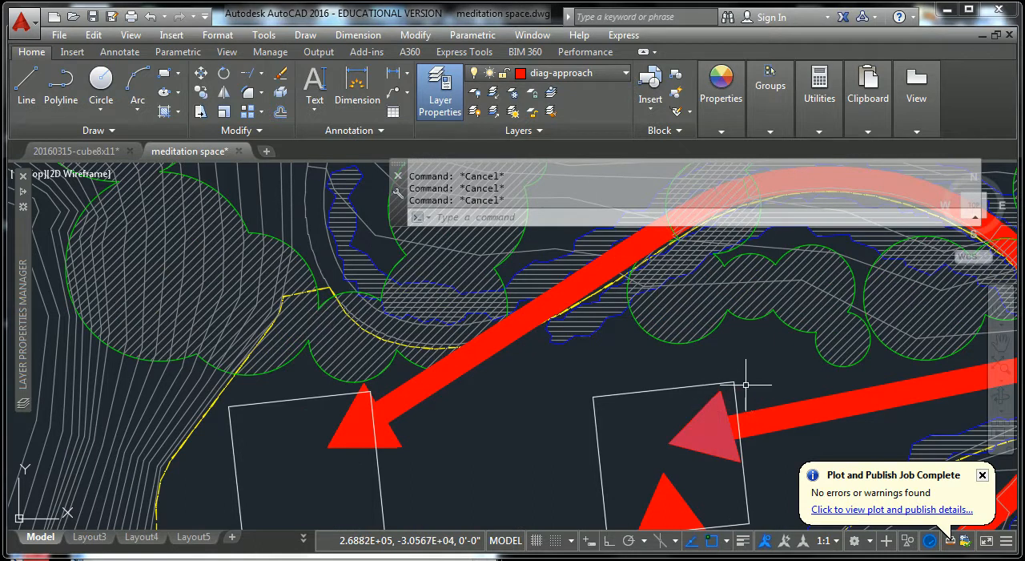
# Examine the approach diagram's two squares and how the red arrowheads meet them.
pyautogui.scroll(-2, 749, 392)
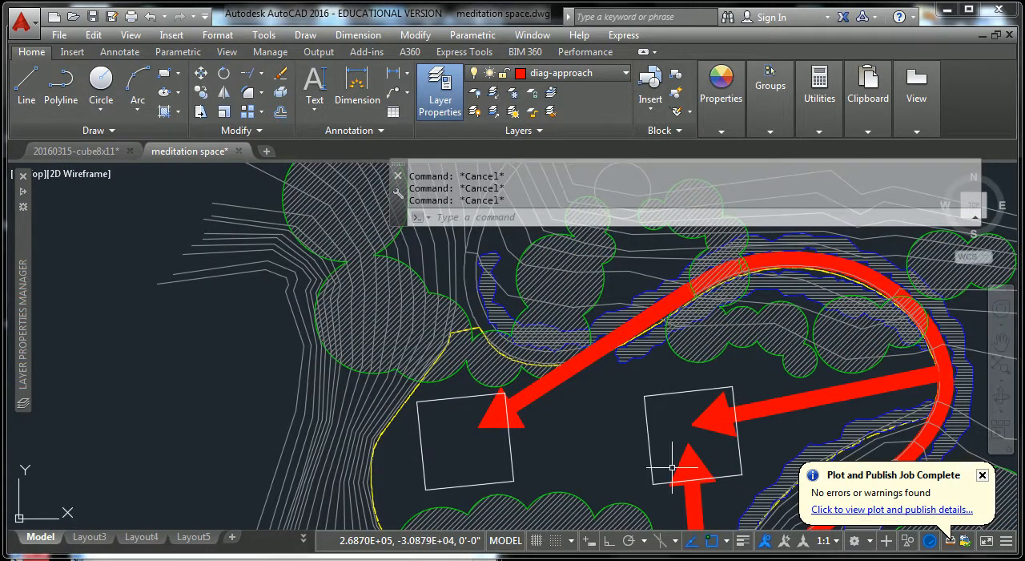
pyautogui.moveTo(689, 463); pyautogui.dragTo(594, 337, button='middle')
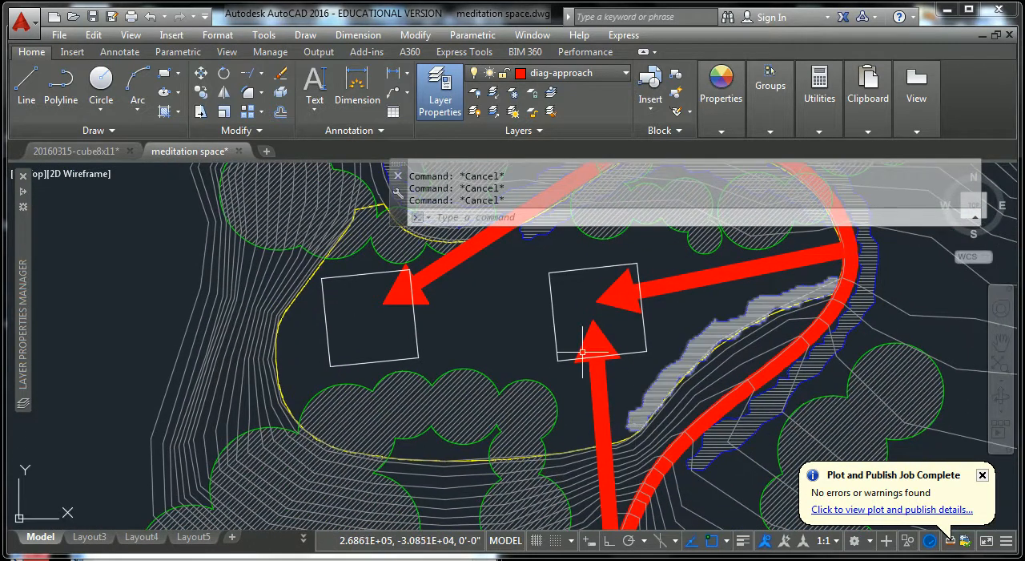
pyautogui.scroll(-1, 639, 393)
pyautogui.moveTo(640, 389); pyautogui.dragTo(548, 356, button='middle')
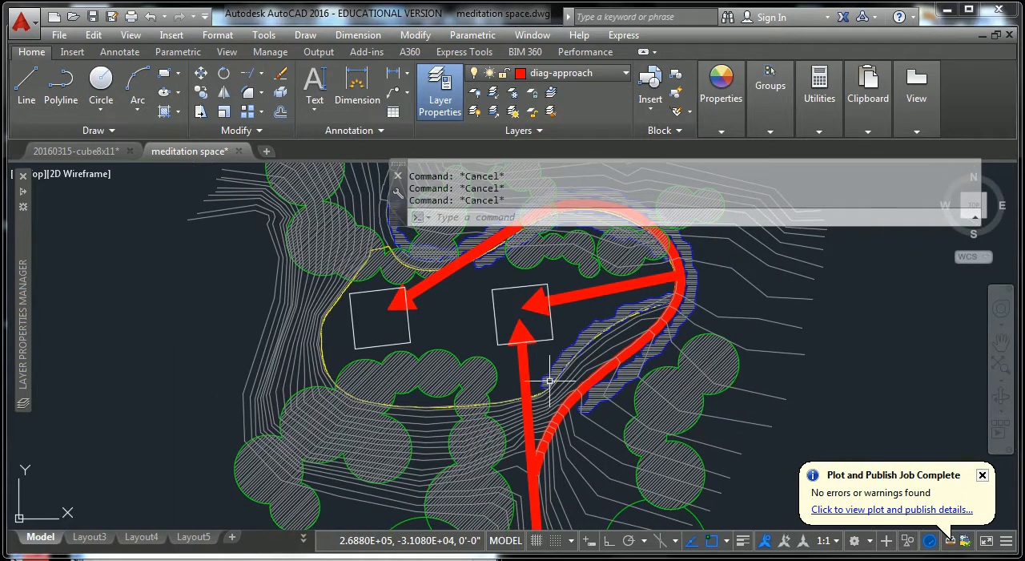
pyautogui.scroll(5, 547, 357)
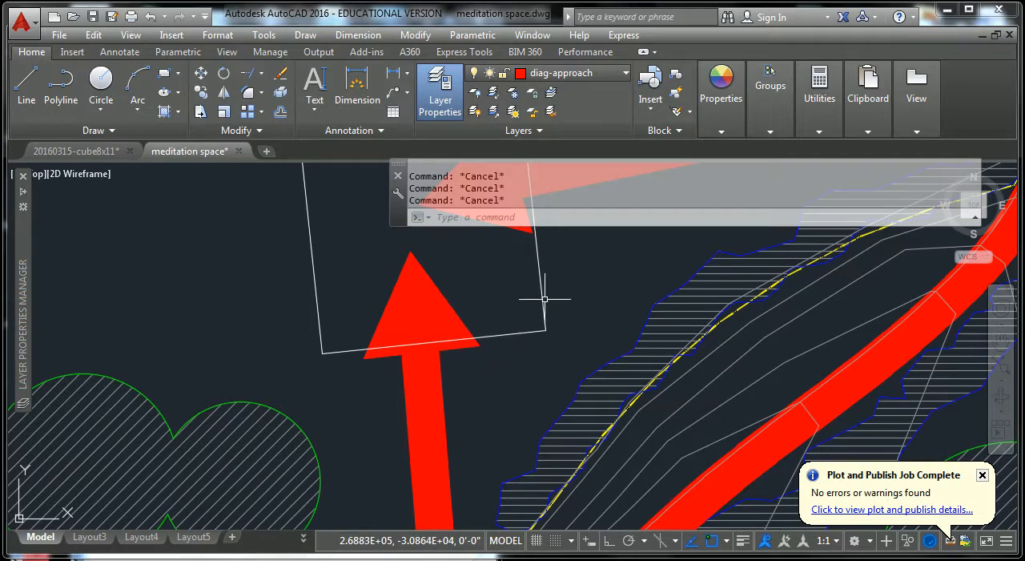
pyautogui.moveTo(537, 313); pyautogui.dragTo(503, 424, button='middle')
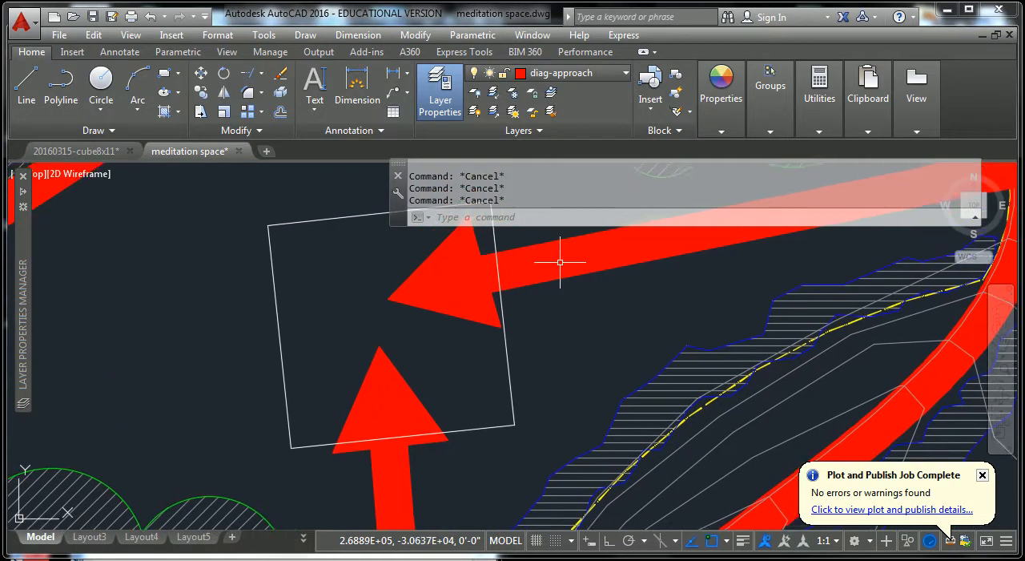
pyautogui.moveTo(562, 257); pyautogui.dragTo(553, 354, button='middle')
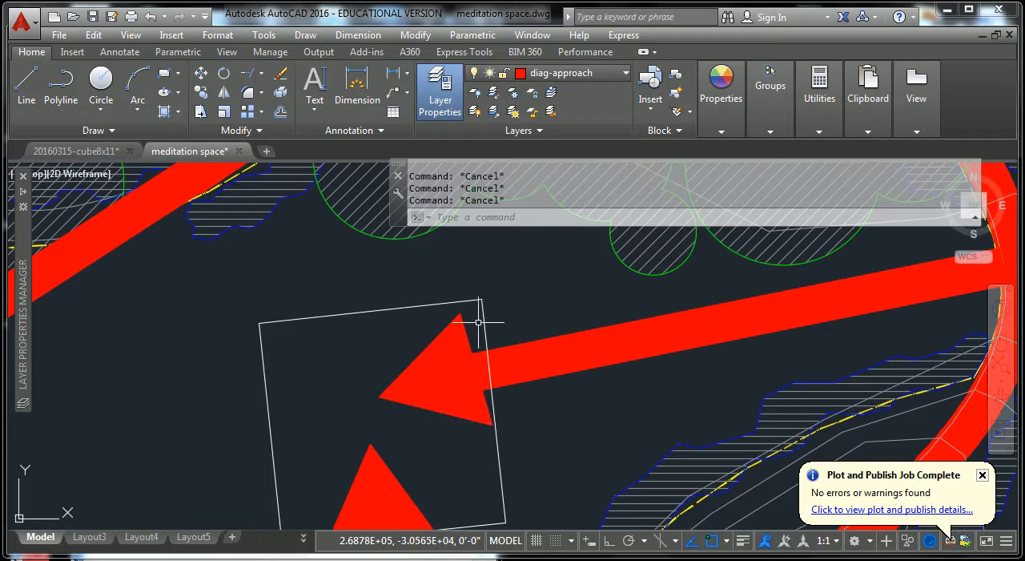
pyautogui.moveTo(464, 393)
pyautogui.mouseDown(button='middle')
pyautogui.moveTo(510, 356)
pyautogui.moveTo(521, 360)
pyautogui.moveTo(540, 290)
pyautogui.mouseUp(button='middle')
pyautogui.scroll(-3, 510, 357)
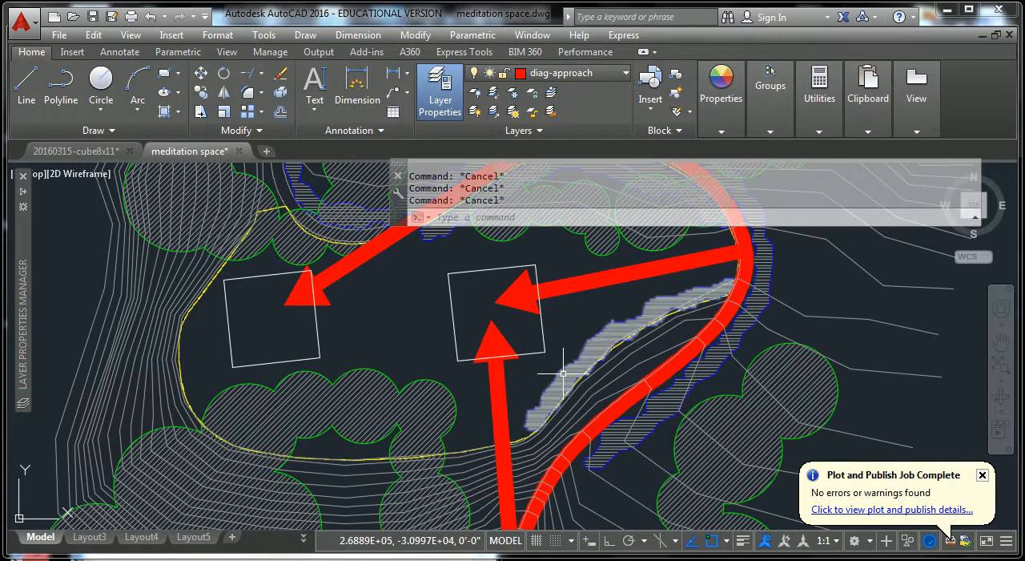
# Compare the approach diagram with the neighbouring view in and view out diagrams in model space.
pyautogui.scroll(-5, 564, 373)
pyautogui.scroll(-1, 544, 381)
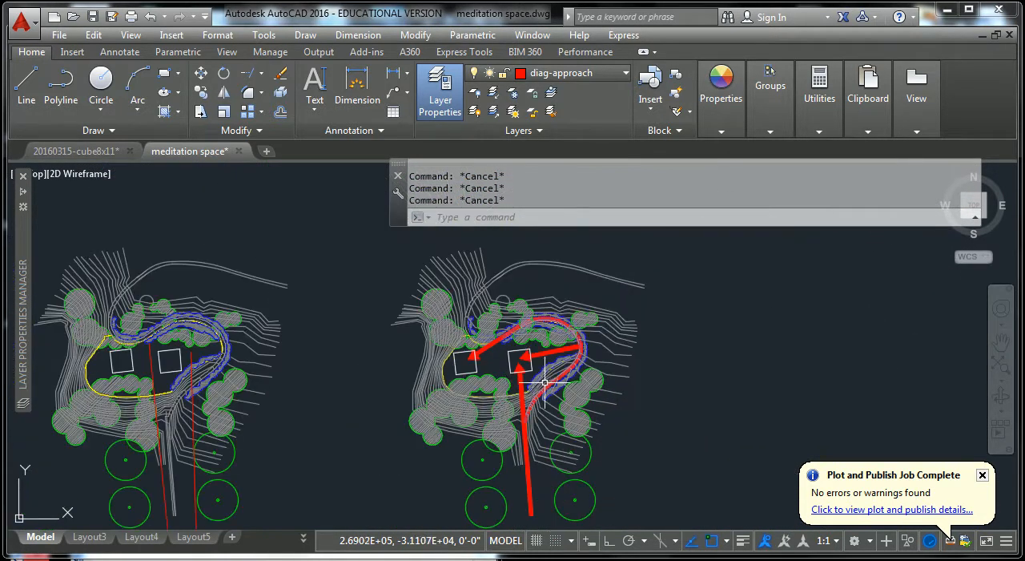
pyautogui.moveTo(543, 385); pyautogui.dragTo(574, 310, button='middle')
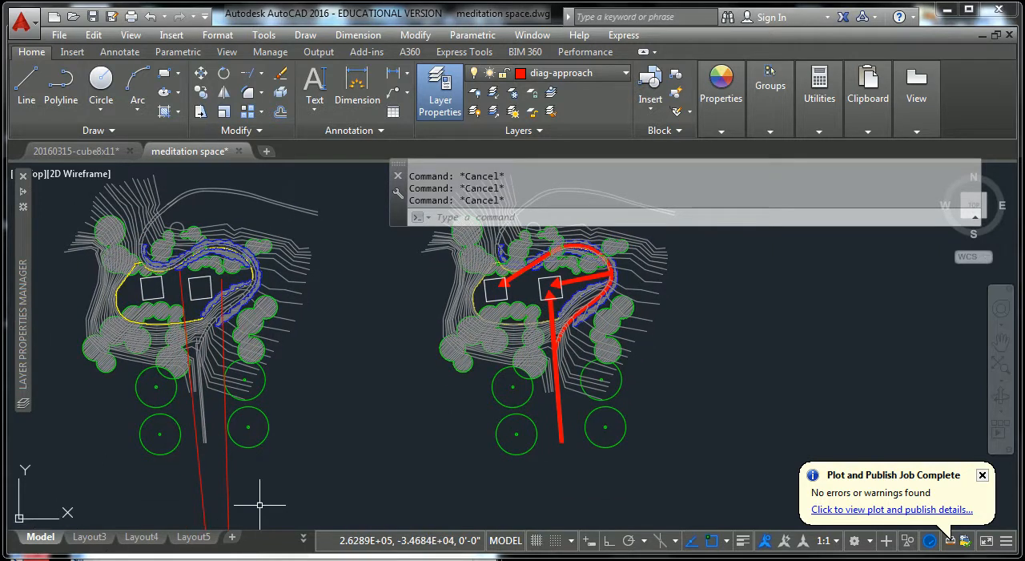
pyautogui.moveTo(361, 450); pyautogui.dragTo(550, 440, button='middle')
pyautogui.scroll(-3, 560, 437)
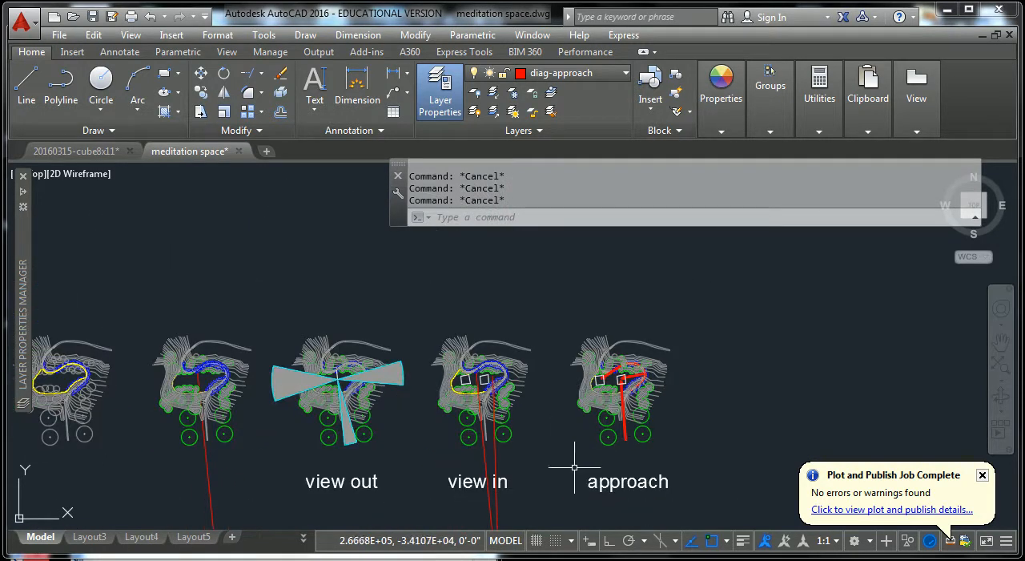
pyautogui.moveTo(471, 415); pyautogui.dragTo(584, 364, button='middle')
pyautogui.scroll(4, 738, 336)
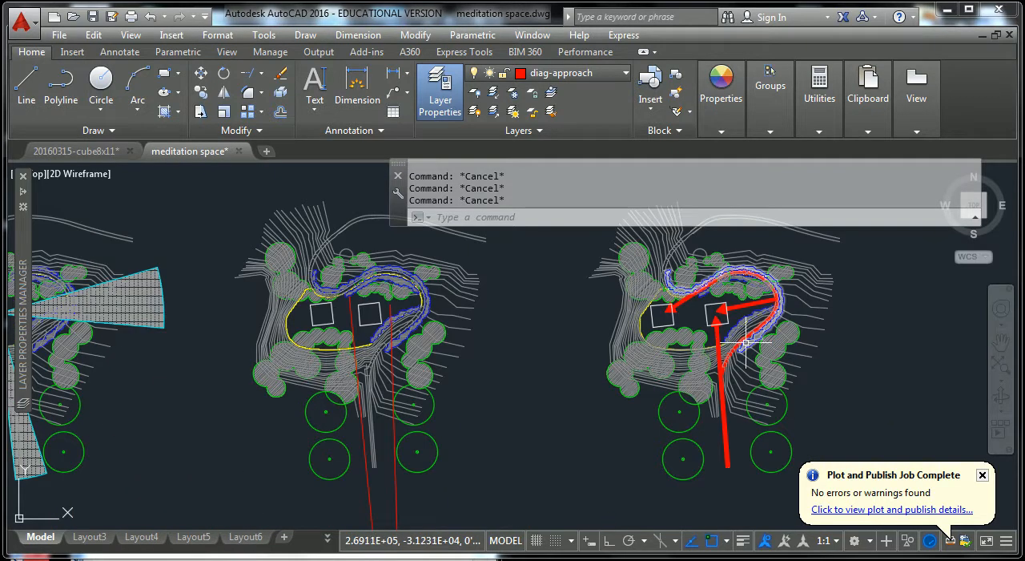
# Switch to Layout4 and review the revised approach diagram on its sheet beside the view out sheet.
pyautogui.click(188, 543)
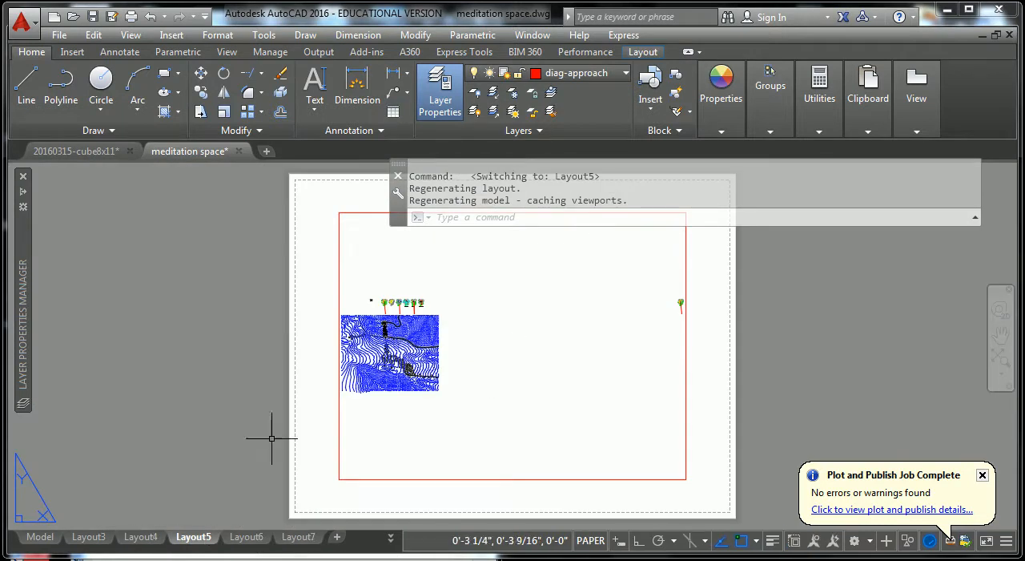
pyautogui.click(145, 536)
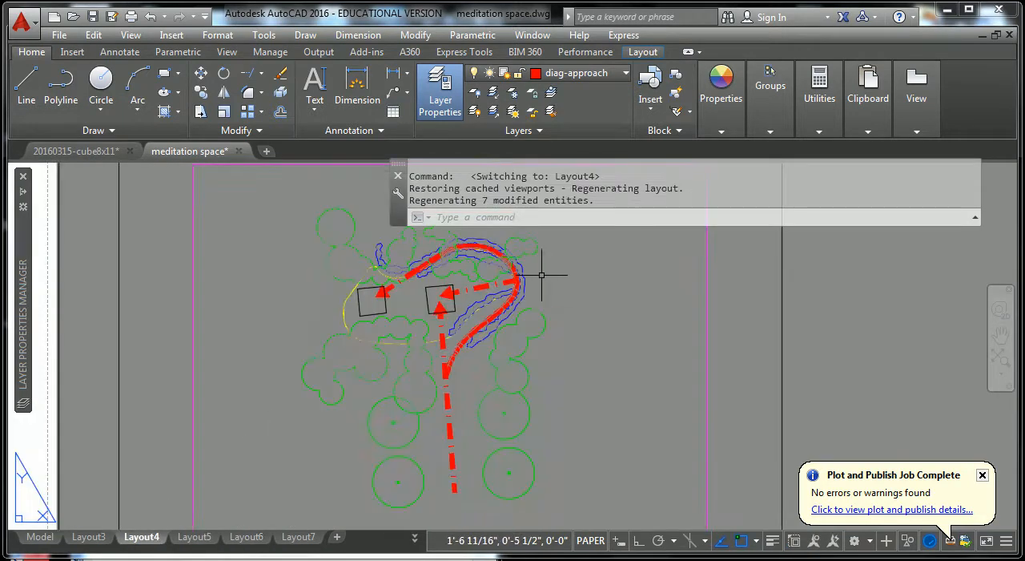
pyautogui.scroll(-3, 574, 337)
pyautogui.press('Escape')
pyautogui.press('Escape')
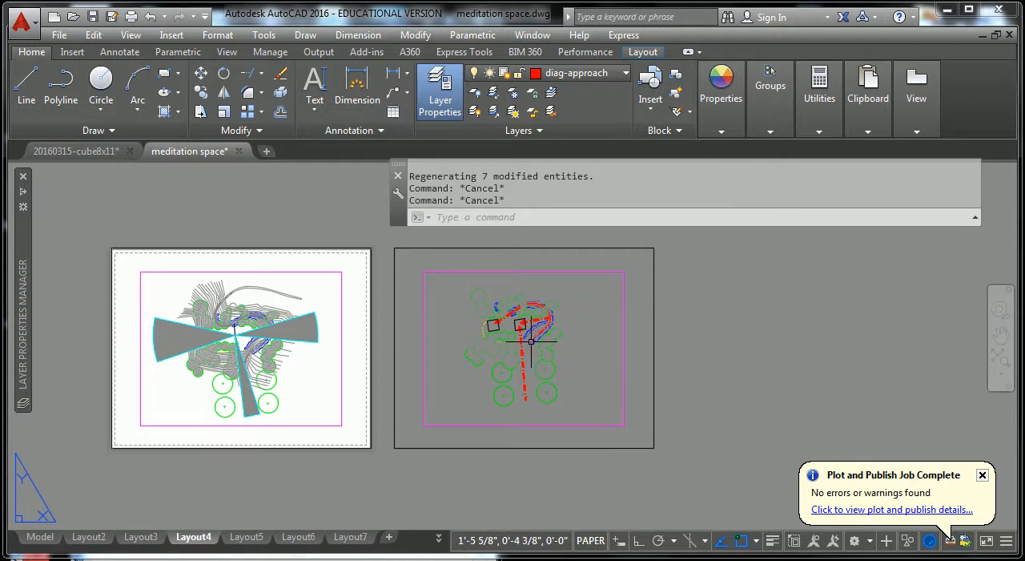
pyautogui.moveTo(279, 412); pyautogui.dragTo(471, 412, button='middle')
pyautogui.scroll(2, 449, 352)
pyautogui.scroll(-2, 589, 357)
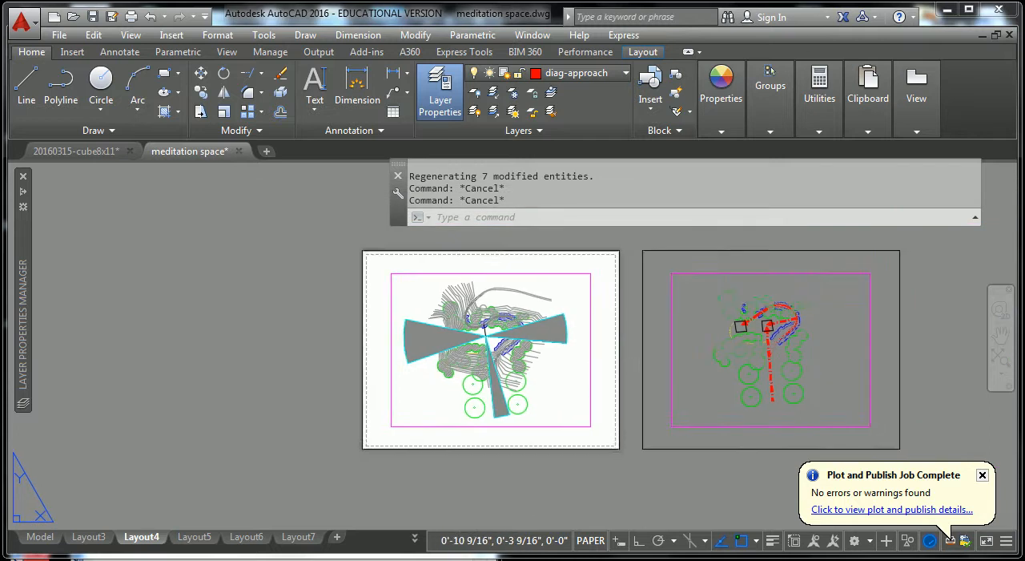
pyautogui.moveTo(615, 361); pyautogui.dragTo(392, 364, button='middle')
pyautogui.press('Escape')
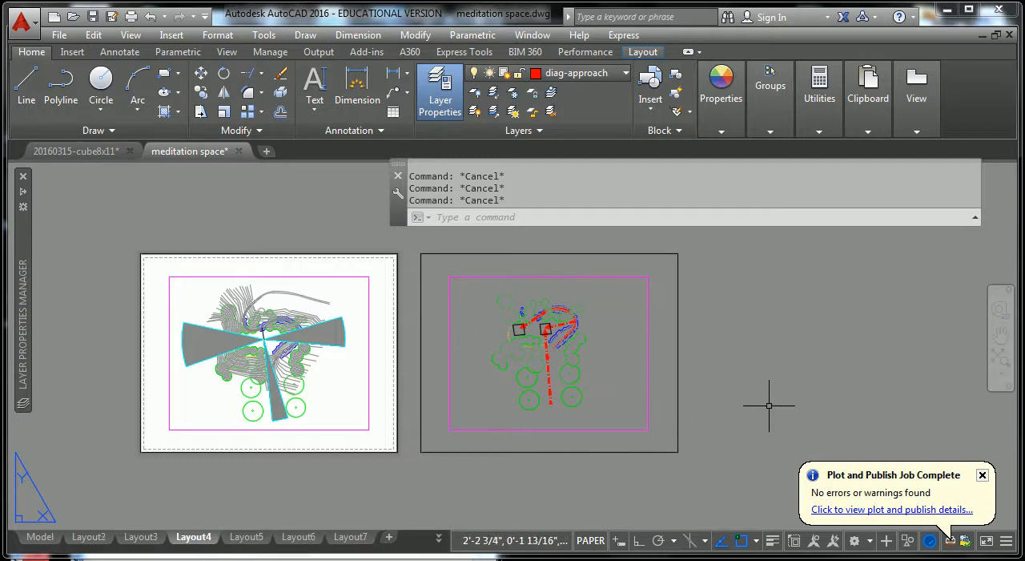
pyautogui.scroll(-2, 751, 390)
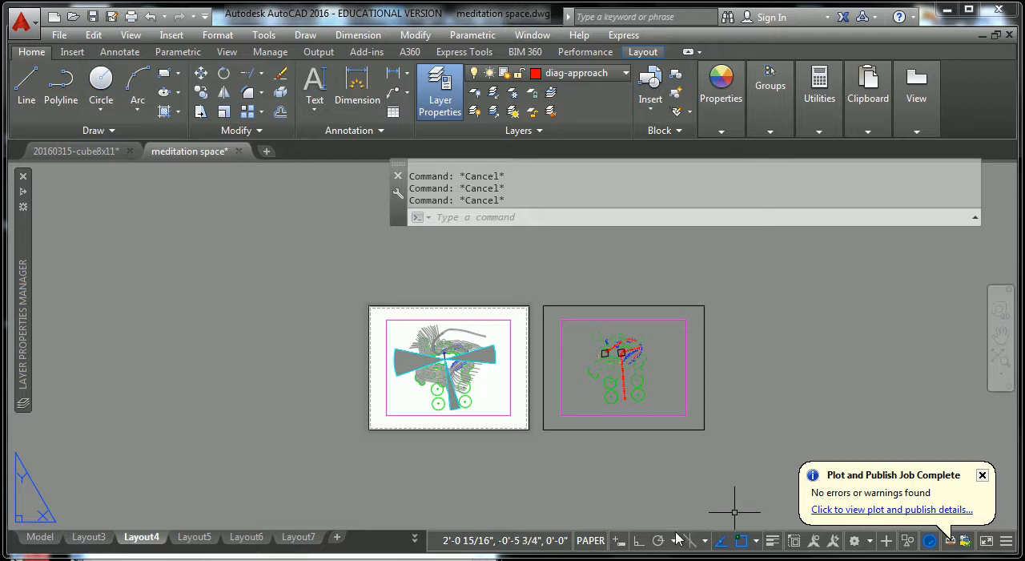
pyautogui.scroll(2, 650, 365)
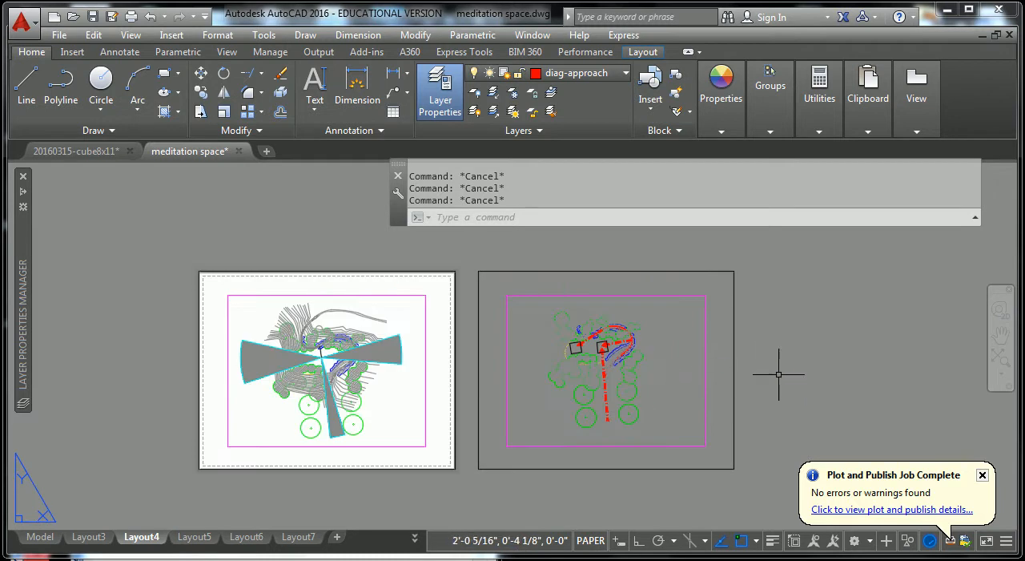
pyautogui.scroll(2, 784, 372)
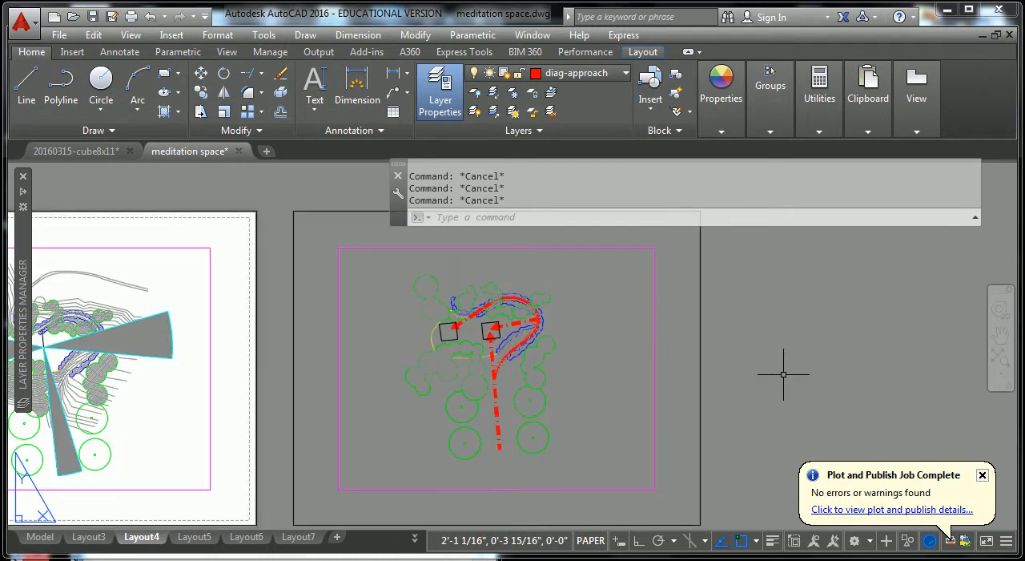